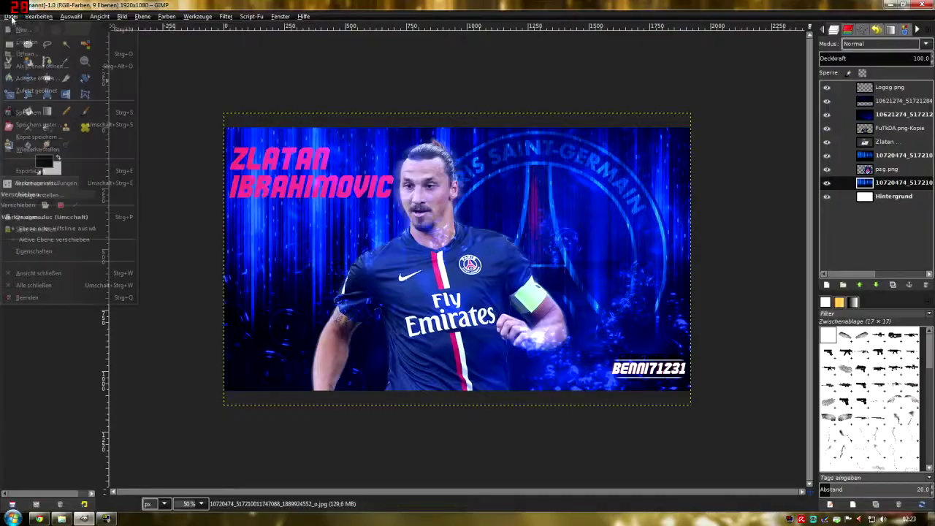
# - Create a blank 1920×1080 image and add the three player cutouts, bvb-Stadion and BVB crest as layers
pyautogui.click(467, 299)
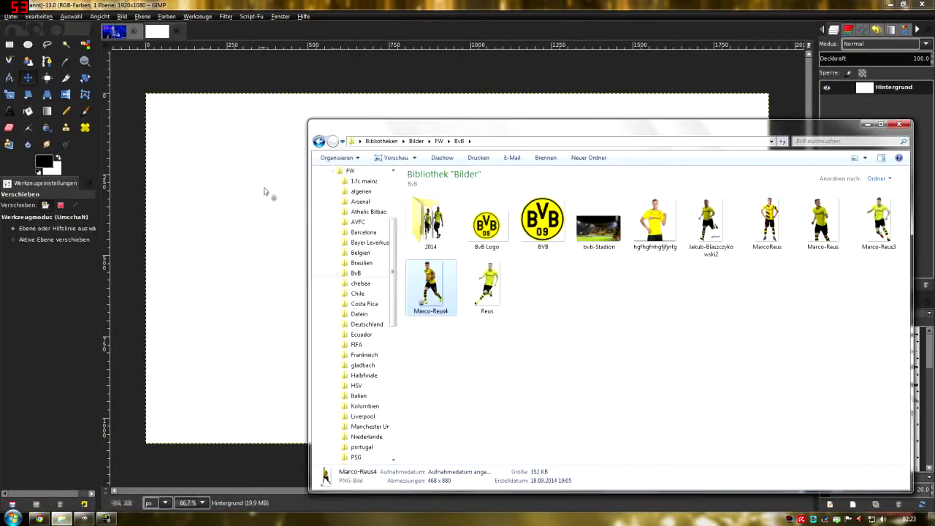
pyautogui.moveTo(351, 289)
pyautogui.mouseDown()
pyautogui.moveTo(194, 189)
pyautogui.moveTo(876, 138)
pyautogui.mouseUp()
pyautogui.hotkey('alt', 'Up')
pyautogui.moveTo(385, 219); pyautogui.dragTo(876, 143)
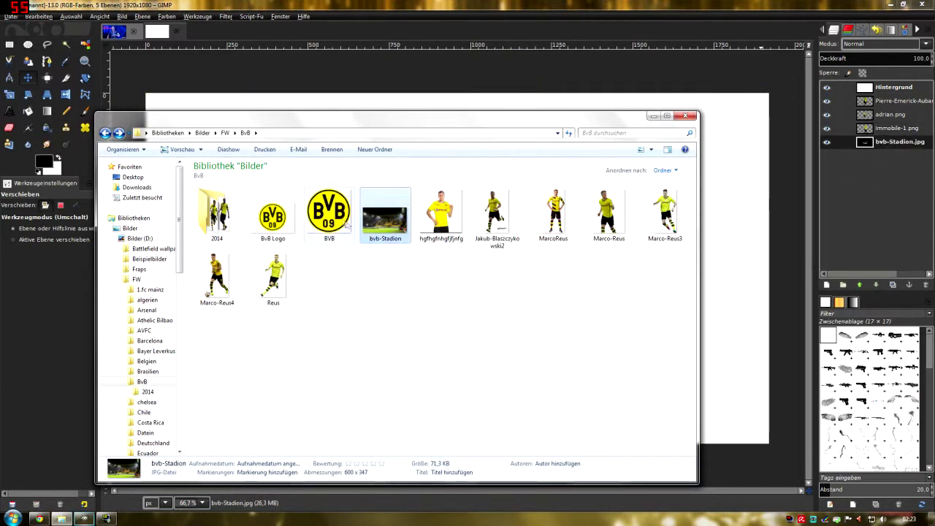
pyautogui.moveTo(328, 212); pyautogui.dragTo(872, 170)
# - Add Logog.png and the smoke texture from the Texturen (nur privat) folder as layers
pyautogui.click(105, 133)
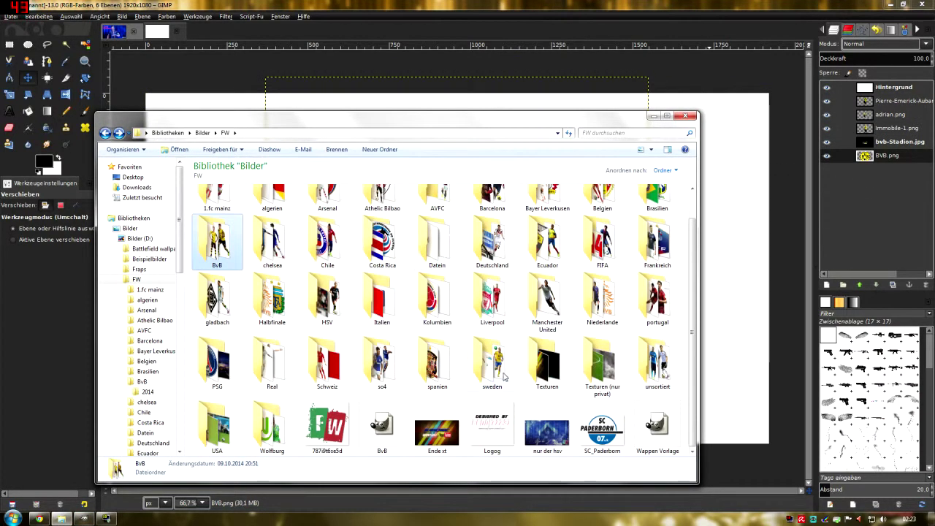
pyautogui.moveTo(492, 431); pyautogui.dragTo(876, 170)
pyautogui.doubleClick(547, 362)
pyautogui.click(105, 133)
pyautogui.doubleClick(592, 403)
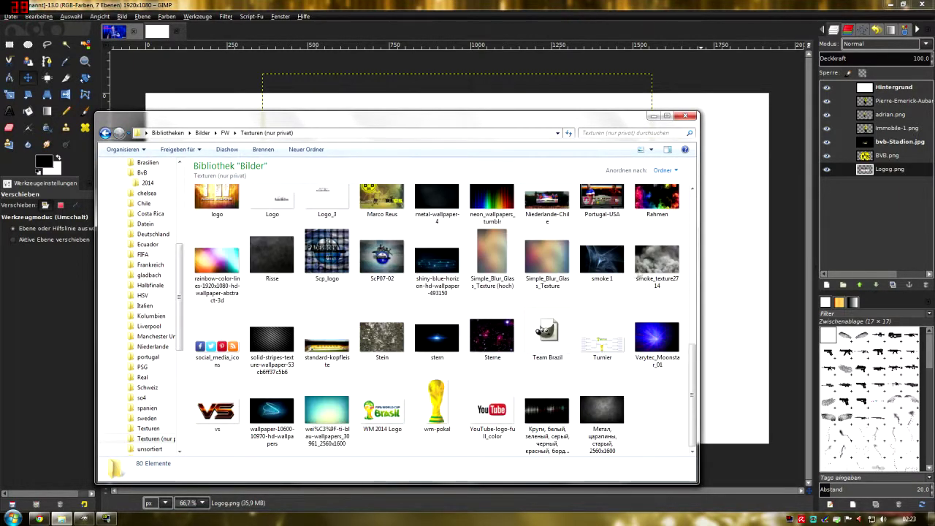
pyautogui.moveTo(656, 260); pyautogui.dragTo(698, 128)
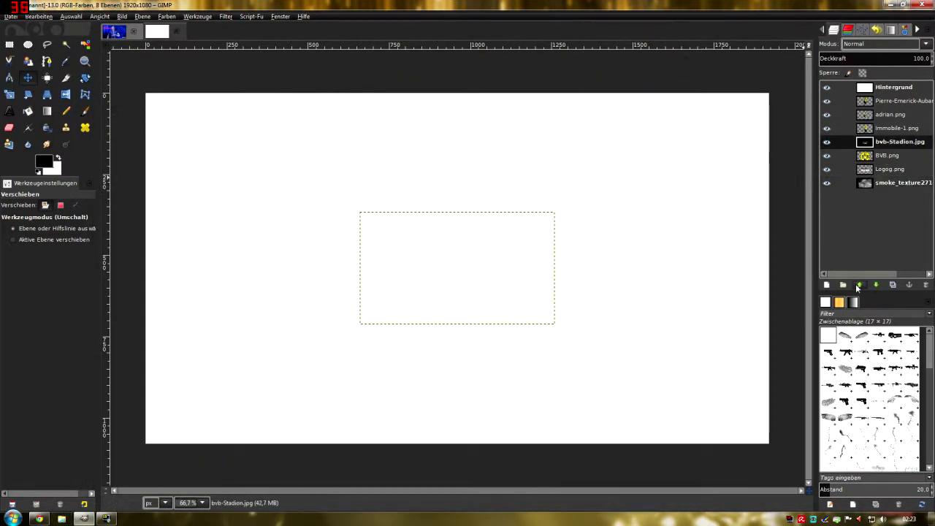
# - Move bvb-Stadion.jpg to the top of the stack and scale it to 1936×1120 to cover the canvas
pyautogui.moveTo(878, 147); pyautogui.dragTo(877, 86)
pyautogui.hotkey('shift', 's')
pyautogui.click(363, 213)
pyautogui.moveTo(363, 213); pyautogui.dragTo(165, 117)
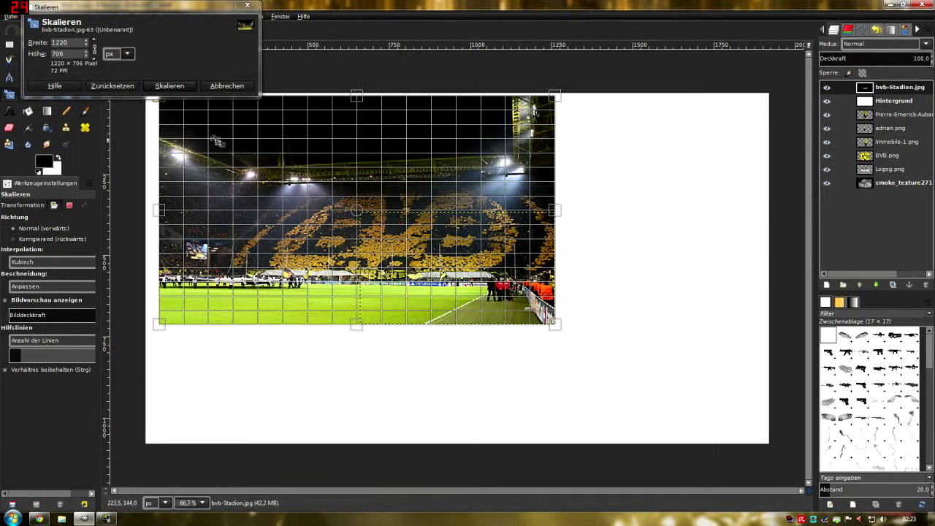
pyautogui.moveTo(153, 11); pyautogui.dragTo(385, 152)
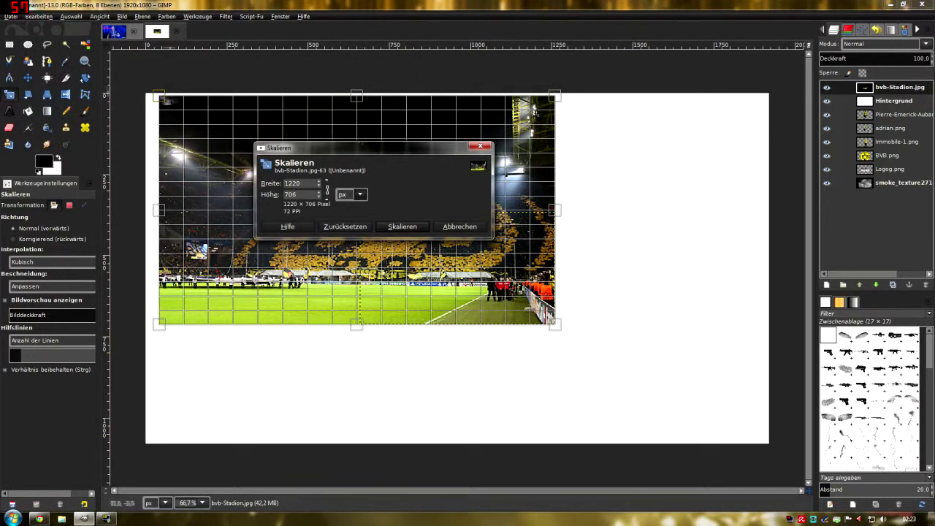
pyautogui.moveTo(160, 94); pyautogui.dragTo(143, 88)
pyautogui.moveTo(558, 328); pyautogui.dragTo(767, 454)
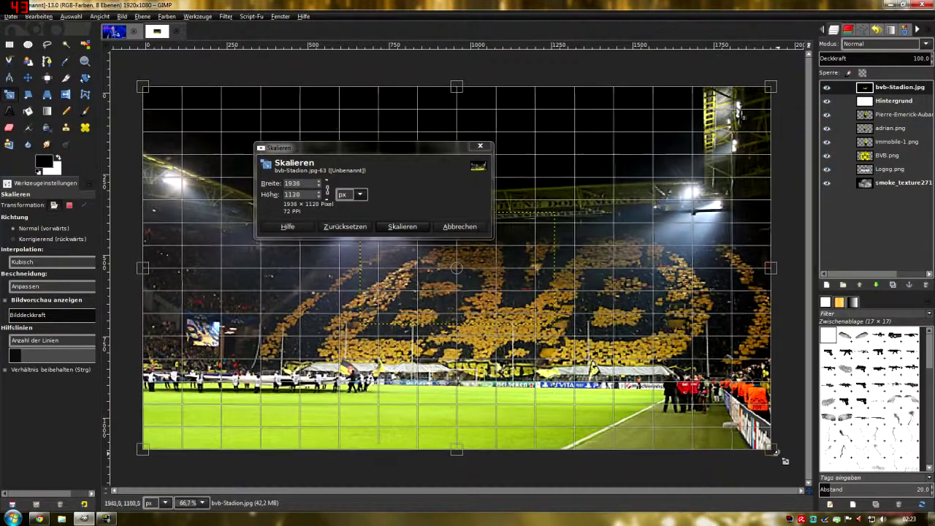
pyautogui.click(402, 226)
# - Raise the number 17 player above the stadium and scale him down
pyautogui.click(884, 115)
pyautogui.click(859, 286)
pyautogui.click(859, 285)
pyautogui.click(438, 179)
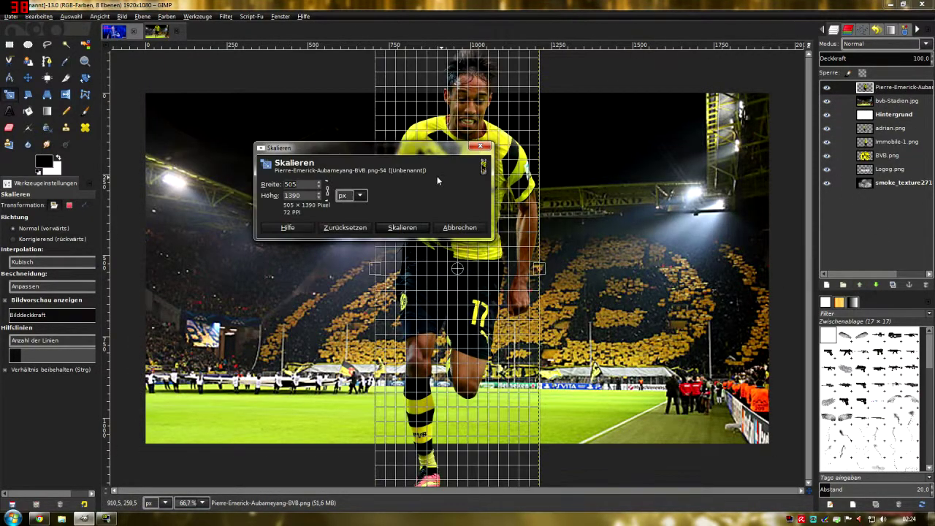
pyautogui.moveTo(390, 148); pyautogui.dragTo(220, 141)
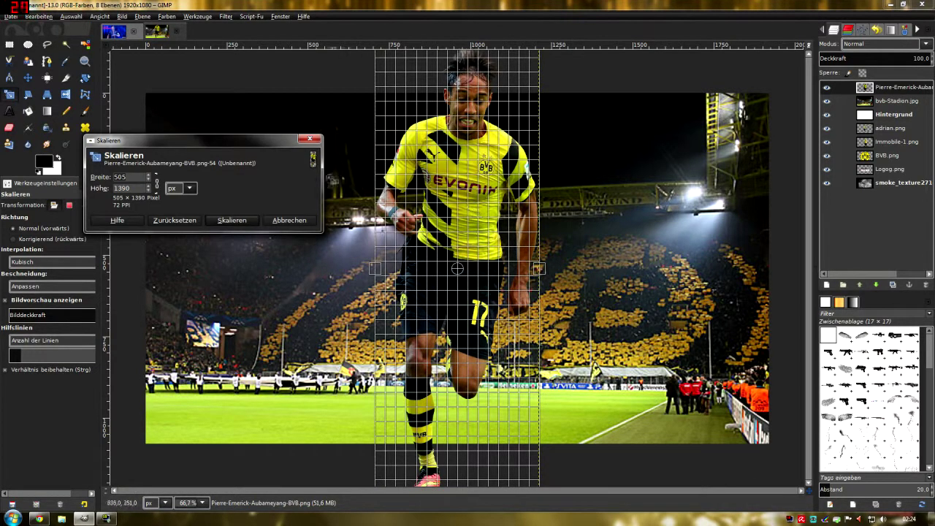
pyautogui.click(289, 221)
pyautogui.click(430, 215)
pyautogui.click(149, 186)
pyautogui.moveTo(457, 271); pyautogui.dragTo(456, 309)
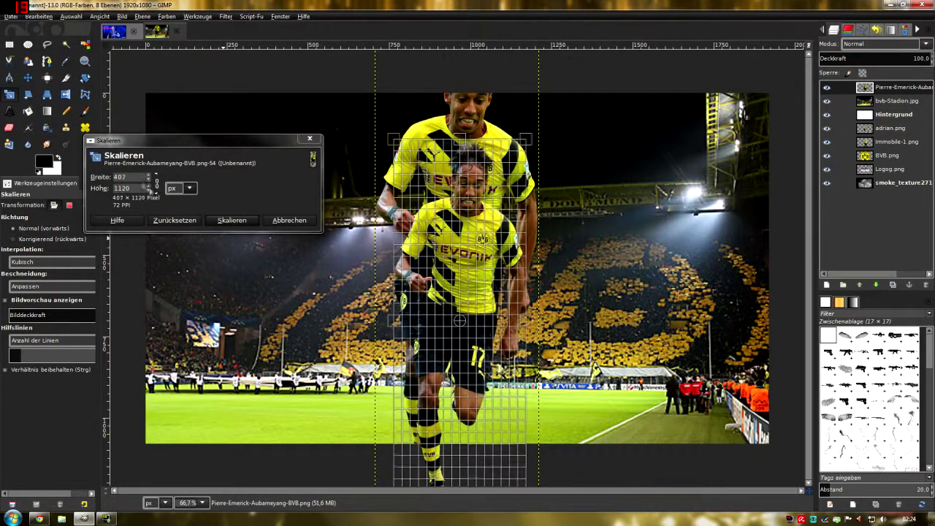
pyautogui.press('Return')
# - Bring the number 9 player to the top, shrink him, and move him right and down
pyautogui.moveTo(879, 143); pyautogui.dragTo(883, 85)
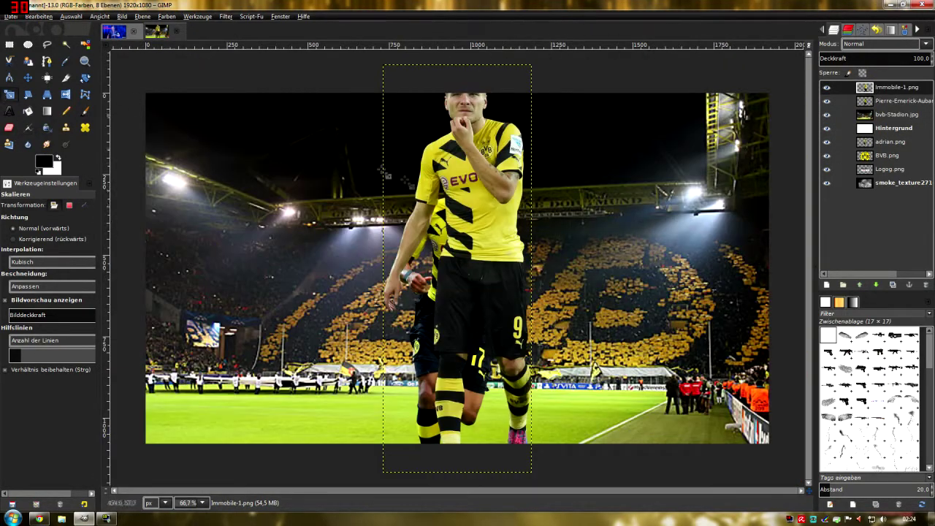
pyautogui.click(381, 169)
pyautogui.moveTo(384, 66); pyautogui.dragTo(407, 130)
pyautogui.click(231, 219)
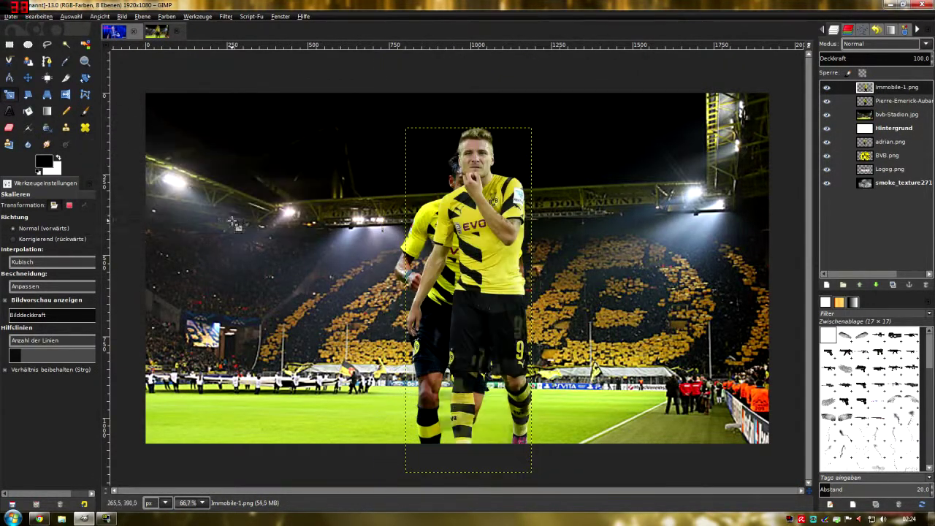
pyautogui.press('m')
pyautogui.moveTo(465, 259); pyautogui.dragTo(504, 265)
# - Shrink the number 17 player further and place him left of number 9
pyautogui.click(417, 203)
pyautogui.hotkey('shift', 't')
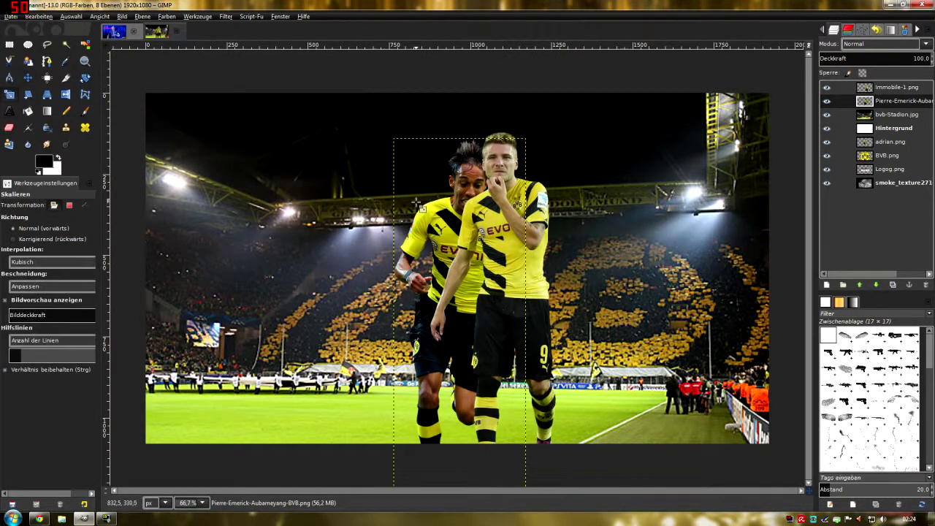
pyautogui.moveTo(416, 203); pyautogui.dragTo(424, 225)
pyautogui.moveTo(464, 332); pyautogui.dragTo(441, 328)
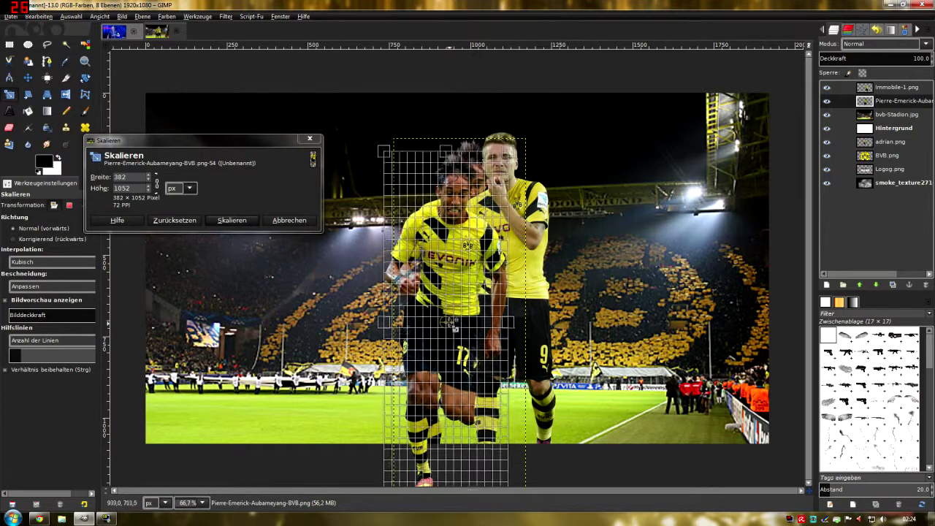
pyautogui.click(232, 220)
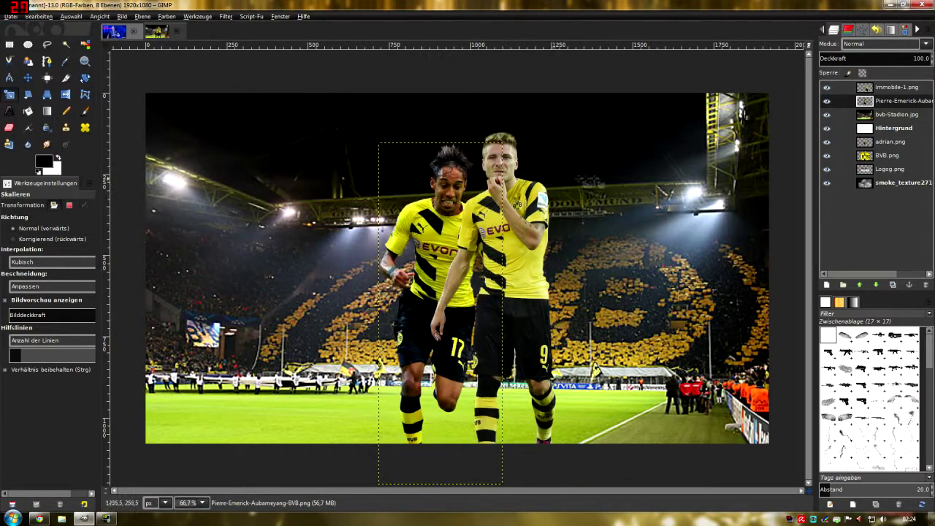
pyautogui.click(542, 169)
# - Enlarge the number 9 player slightly, then trim him a little from the top-right
pyautogui.click(289, 220)
pyautogui.click(896, 87)
pyautogui.click(497, 292)
pyautogui.moveTo(408, 126); pyautogui.dragTo(428, 107)
pyautogui.moveTo(459, 484); pyautogui.dragTo(577, 473)
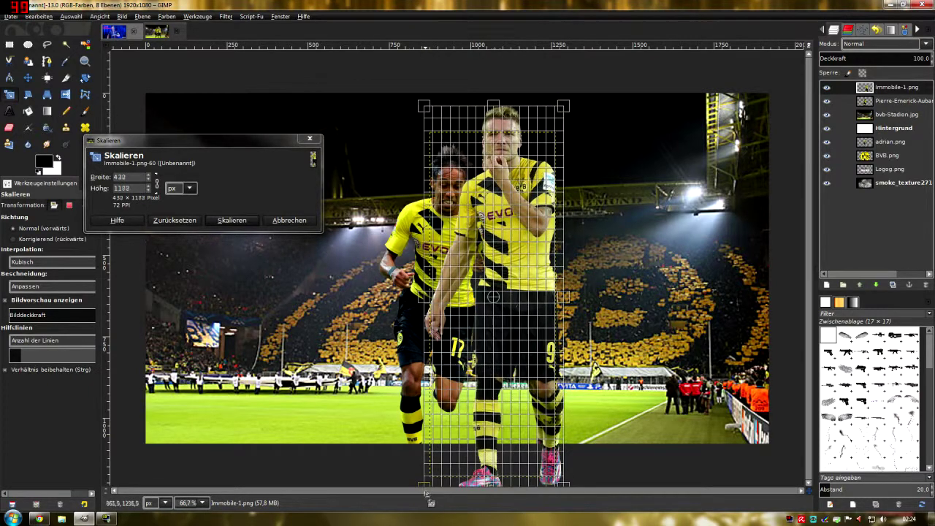
pyautogui.click(245, 221)
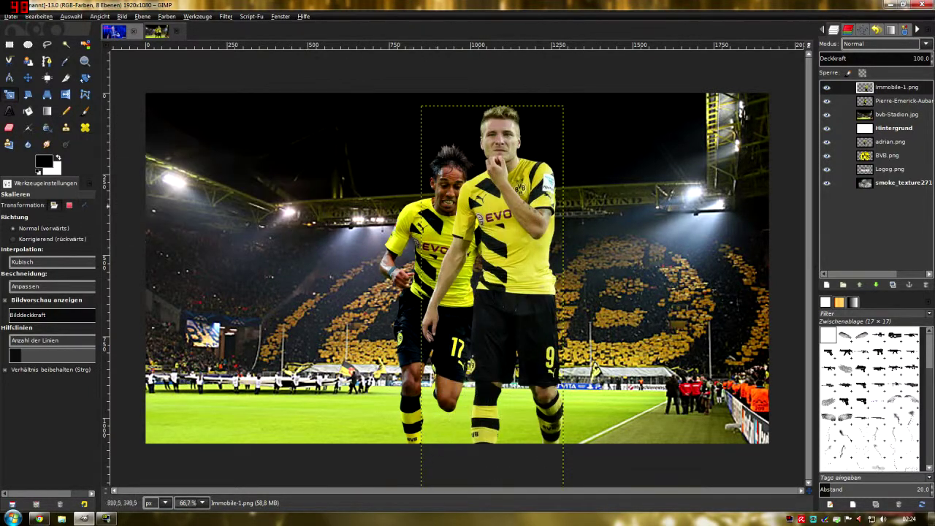
pyautogui.click(496, 292)
pyautogui.moveTo(558, 117); pyautogui.dragTo(568, 120)
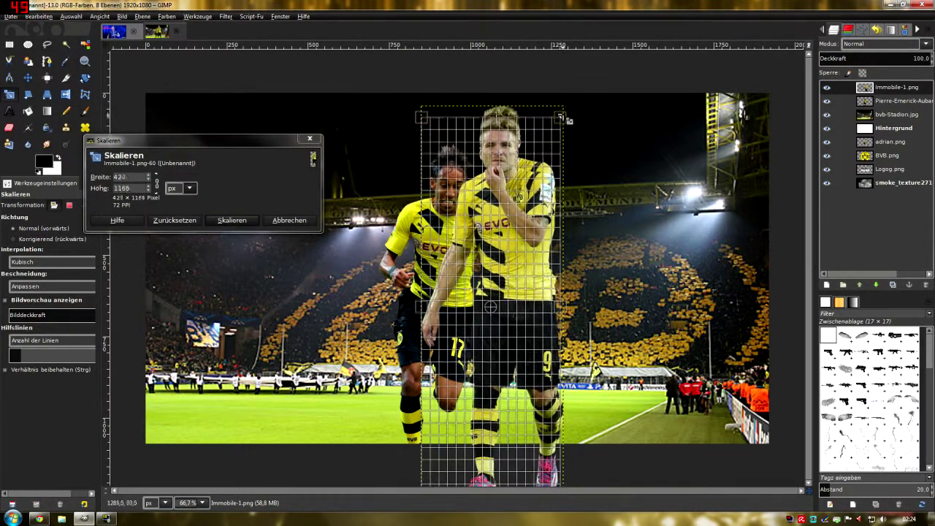
pyautogui.click(235, 219)
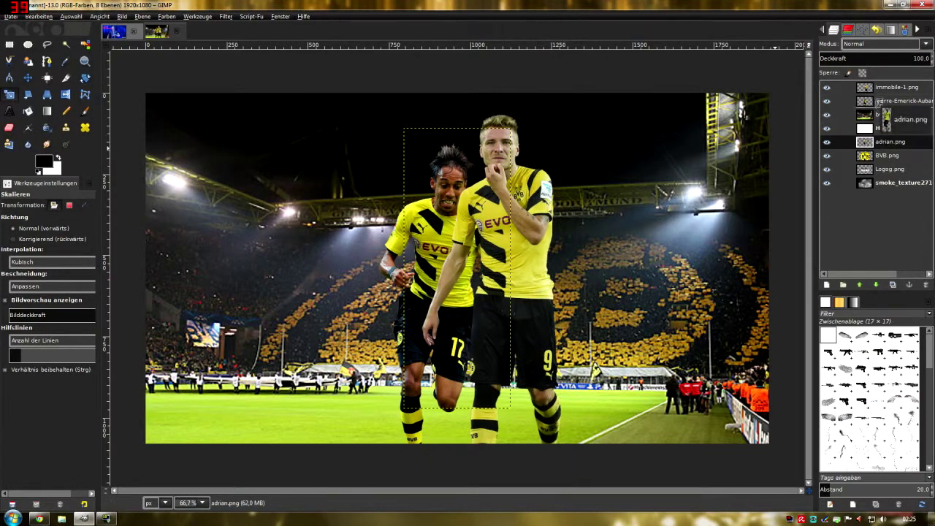
# - Raise adrian.png, scale it up to 456×1197, and place it right of number 9
pyautogui.moveTo(889, 142); pyautogui.dragTo(890, 99)
pyautogui.click(553, 101)
pyautogui.moveTo(553, 101)
pyautogui.mouseDown()
pyautogui.moveTo(652, 137)
pyautogui.moveTo(653, 116)
pyautogui.mouseUp()
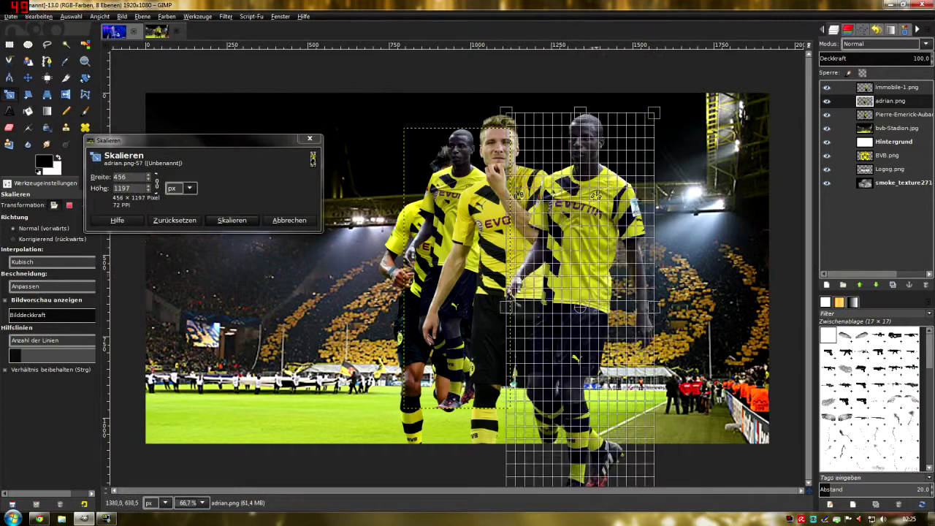
pyautogui.moveTo(580, 310); pyautogui.dragTo(578, 315)
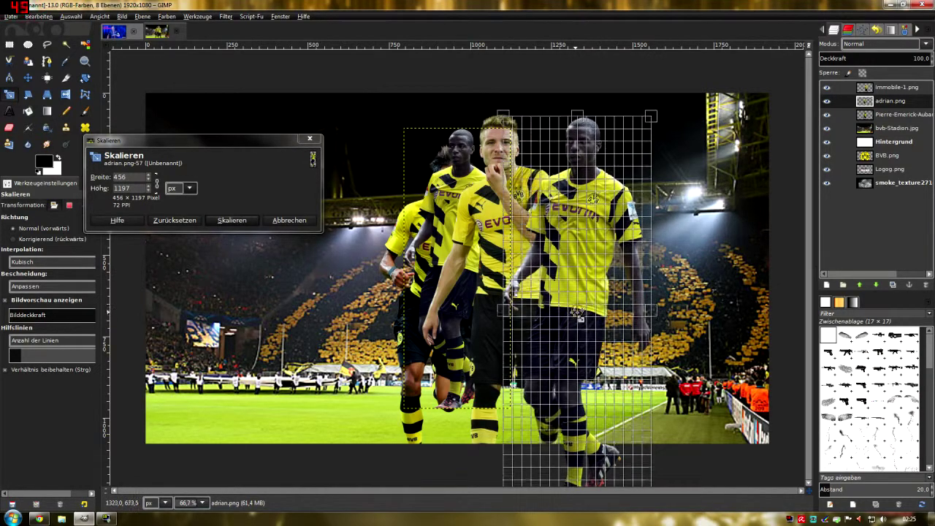
pyautogui.click(252, 219)
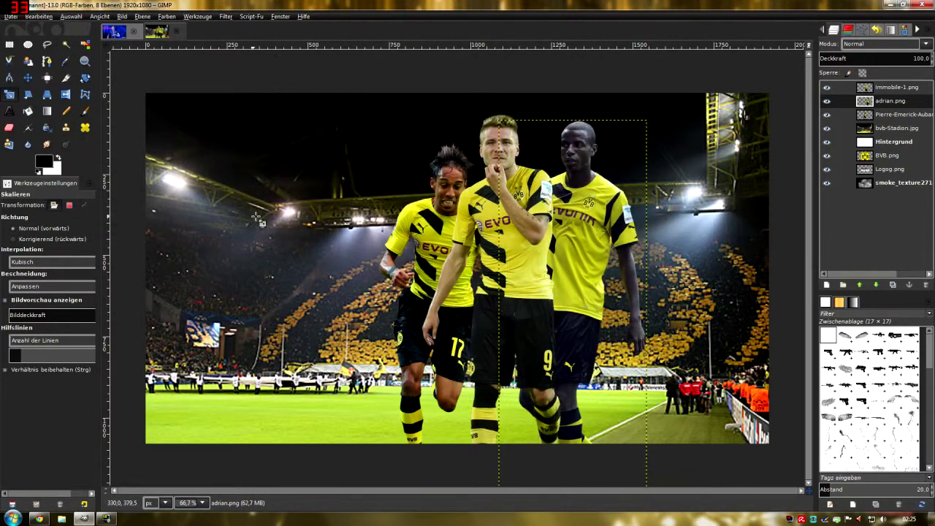
pyautogui.click(28, 77)
pyautogui.moveTo(591, 299); pyautogui.dragTo(602, 296)
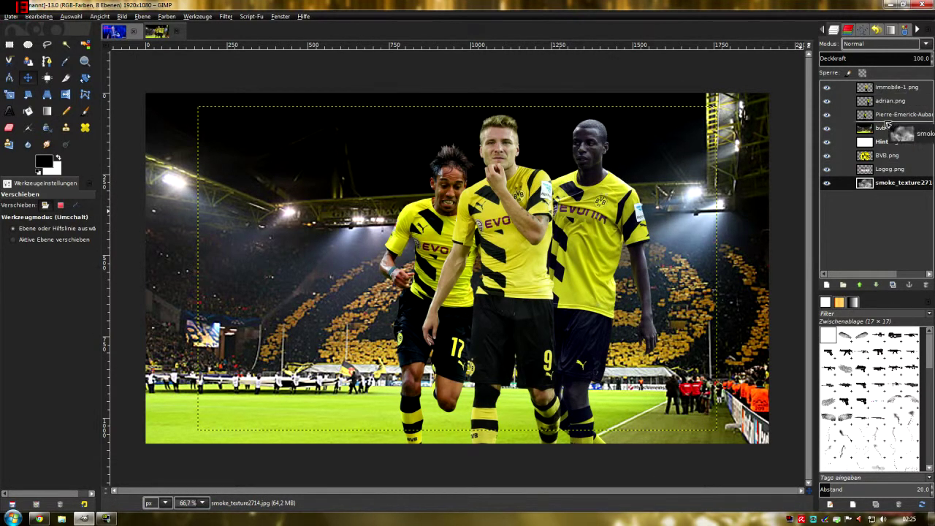
# - Place the smoke layer just above the stadium and scale it to cover the canvas
pyautogui.moveTo(881, 185); pyautogui.dragTo(881, 122)
pyautogui.click(10, 94)
pyautogui.click(171, 176)
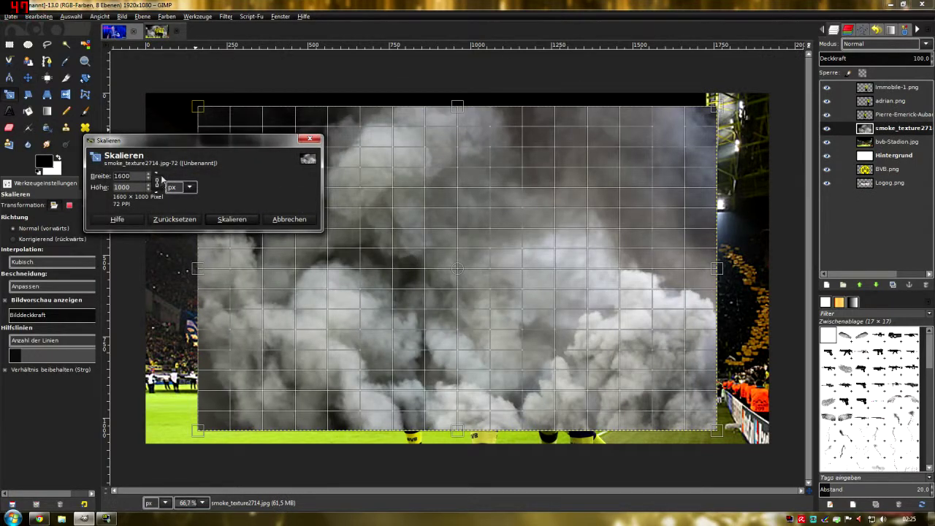
pyautogui.moveTo(162, 178); pyautogui.dragTo(441, 252)
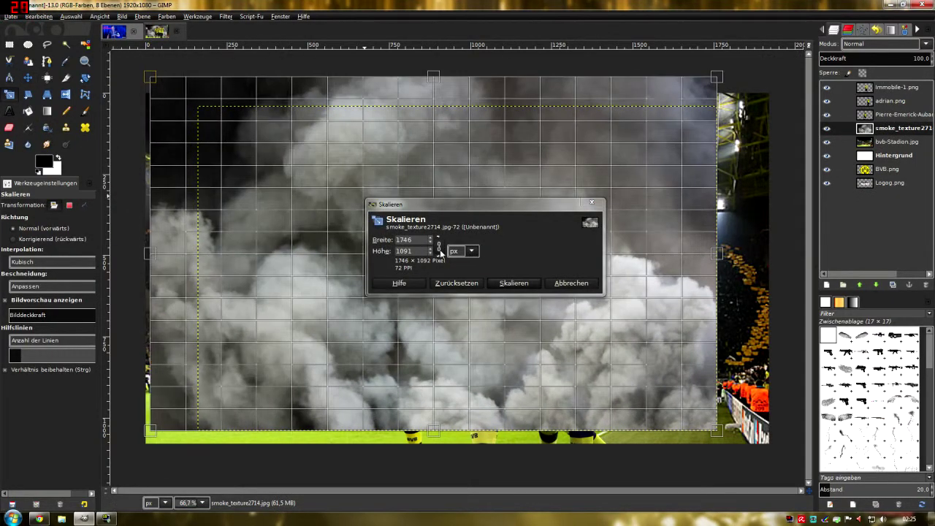
pyautogui.moveTo(150, 76); pyautogui.dragTo(137, 90)
pyautogui.moveTo(741, 443); pyautogui.dragTo(776, 458)
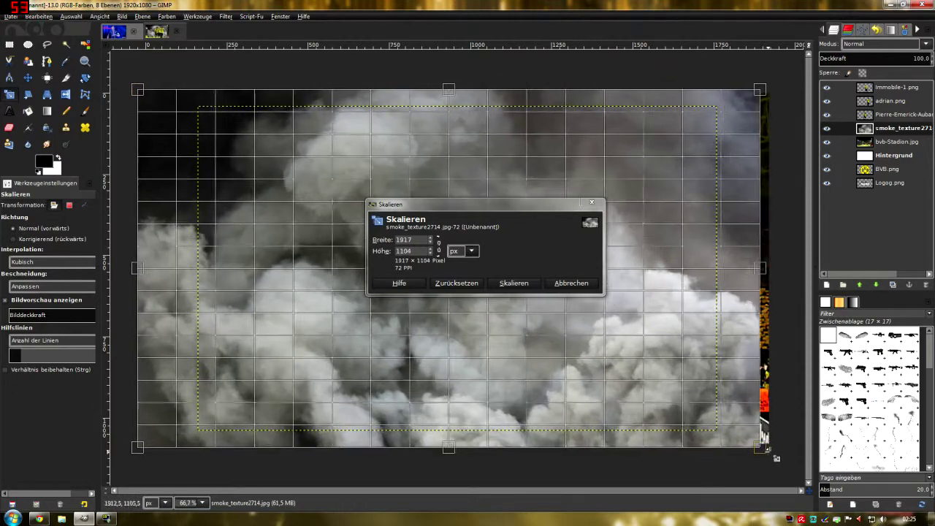
pyautogui.click(514, 283)
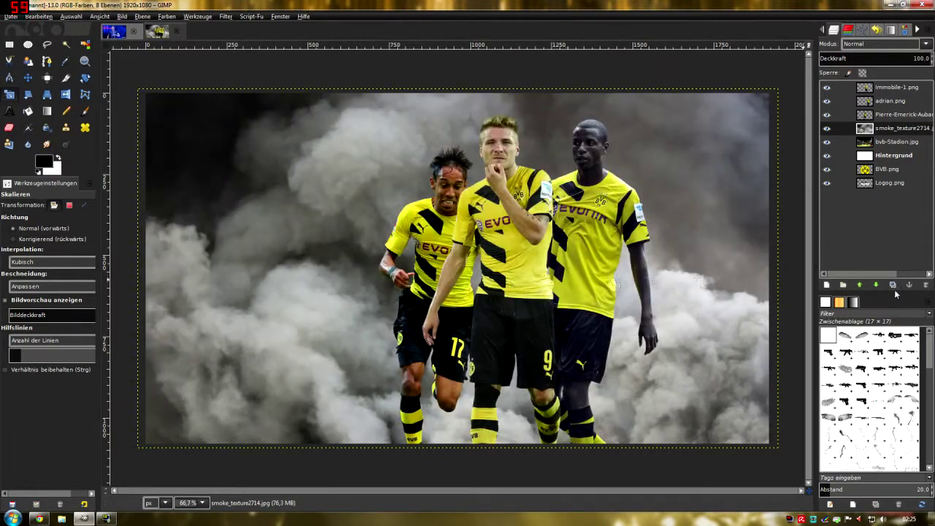
# - Duplicate the smoke layer, move the copy to the top, and try Nur Aufhellen before reverting to Normal
pyautogui.click(892, 284)
pyautogui.click(858, 284)
pyautogui.click(859, 284)
pyautogui.click(858, 284)
pyautogui.click(884, 43)
pyautogui.click(871, 74)
pyautogui.click(883, 44)
pyautogui.click(872, 33)
# - At 50% opacity, erase the top smoke over the players' faces and torsos with the 2. Hardness 025 brush
pyautogui.moveTo(895, 61); pyautogui.dragTo(875, 61)
pyautogui.click(9, 129)
pyautogui.click(11, 241)
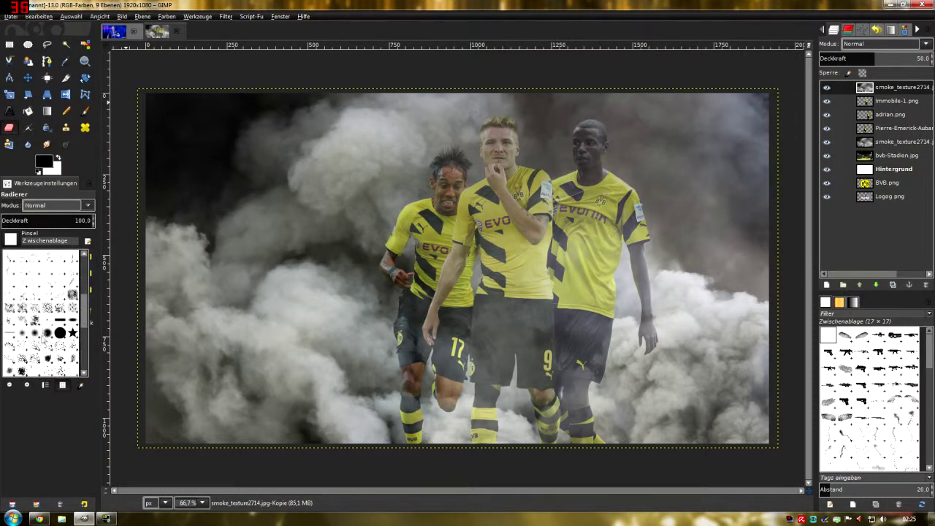
pyautogui.click(27, 335)
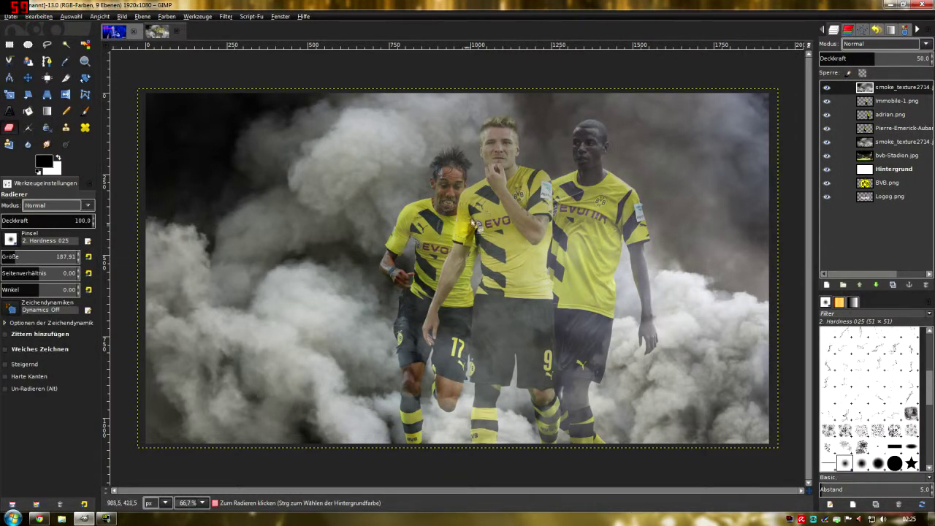
pyautogui.moveTo(468, 233); pyautogui.dragTo(504, 146)
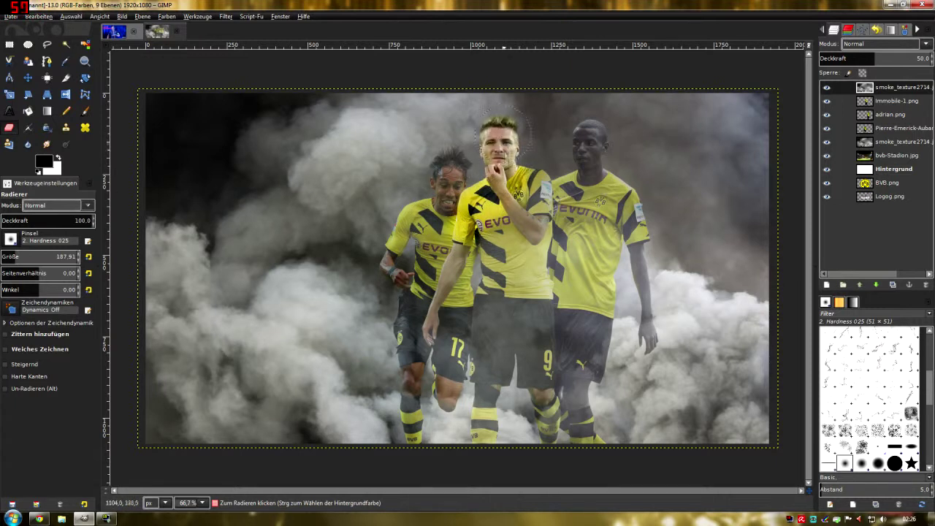
pyautogui.moveTo(451, 195); pyautogui.dragTo(453, 178)
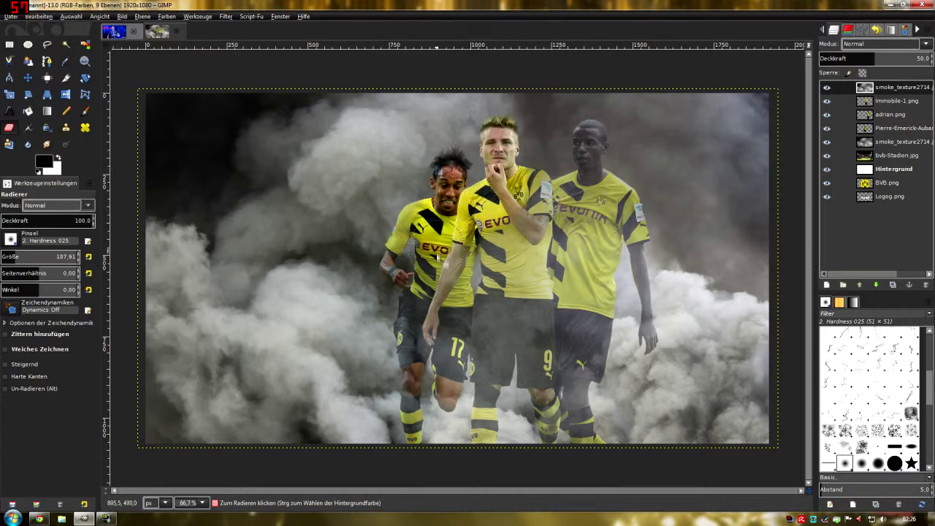
pyautogui.moveTo(440, 236); pyautogui.dragTo(447, 293)
pyautogui.moveTo(466, 212)
pyautogui.mouseDown()
pyautogui.moveTo(588, 186)
pyautogui.moveTo(577, 286)
pyautogui.mouseUp()
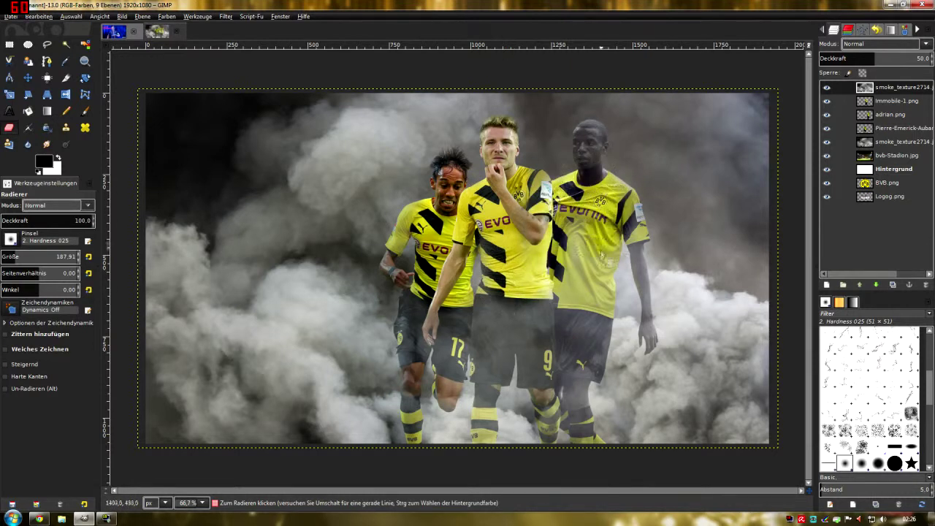
# - Adjust the eraser size and set the top smoke layer's opacity back to 100
pyautogui.click(924, 59)
pyautogui.write('100')
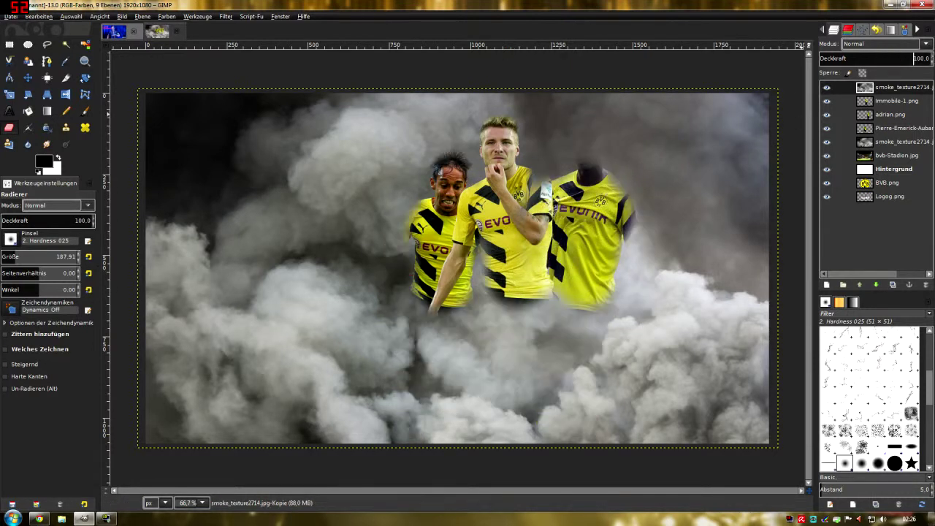
pyautogui.click(13, 256)
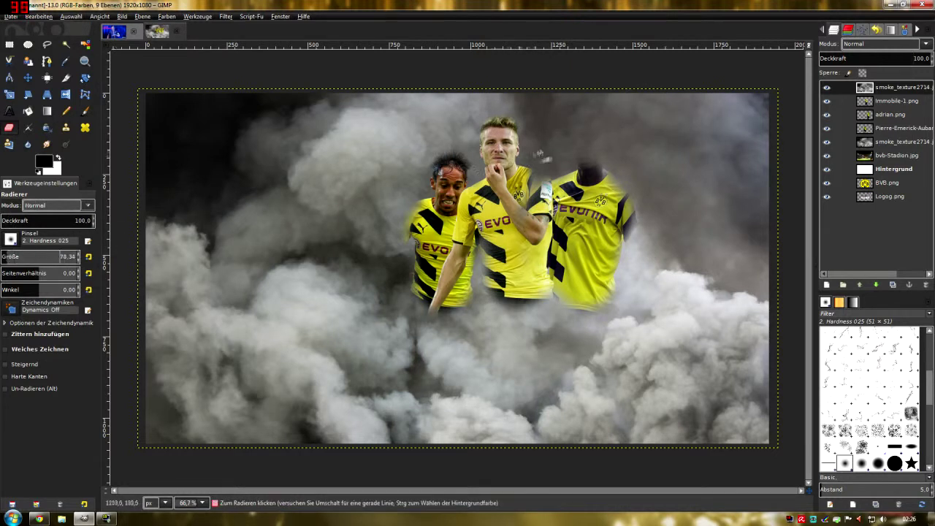
pyautogui.click(914, 59)
pyautogui.moveTo(914, 58); pyautogui.dragTo(907, 58)
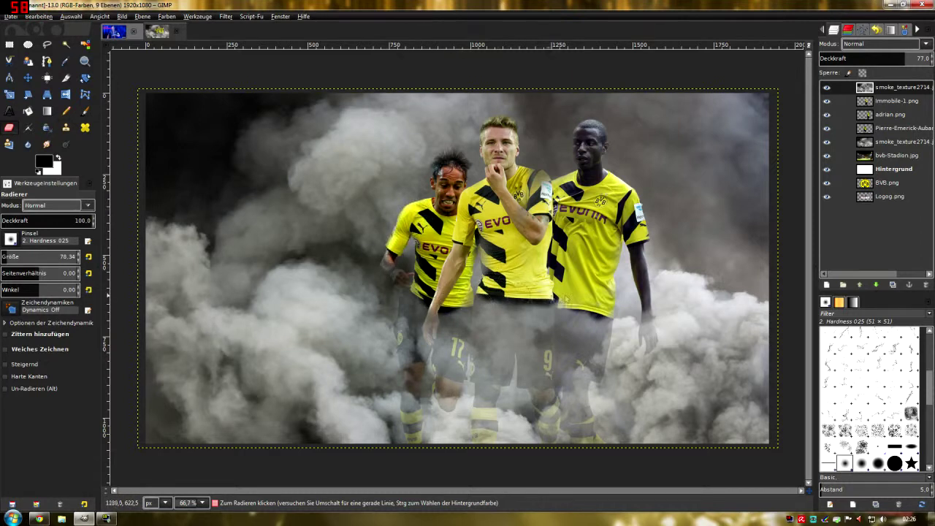
pyautogui.write('100')
pyautogui.press('Return')
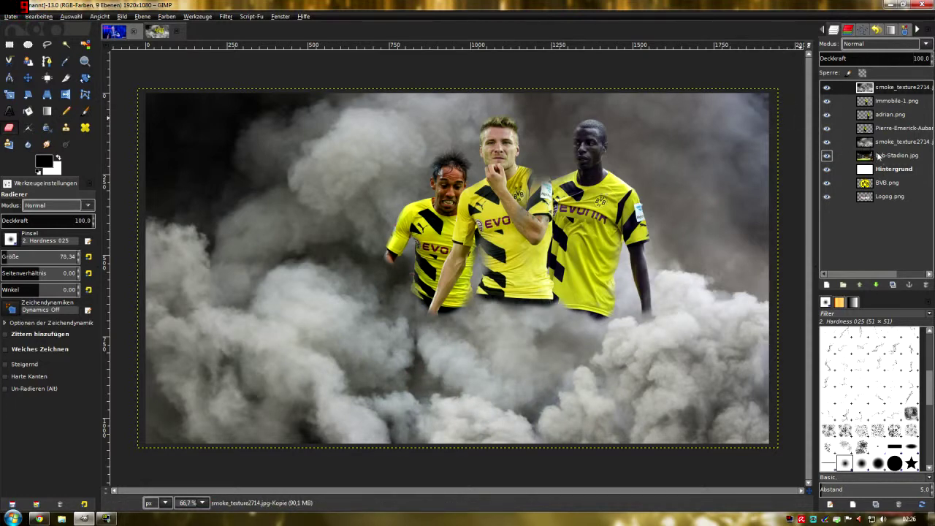
# - Move the stadium layer above the lower smoke, keeping Normal blending
pyautogui.moveTo(880, 155); pyautogui.dragTo(880, 142)
pyautogui.click(873, 45)
pyautogui.click(872, 45)
pyautogui.click(866, 46)
pyautogui.click(865, 58)
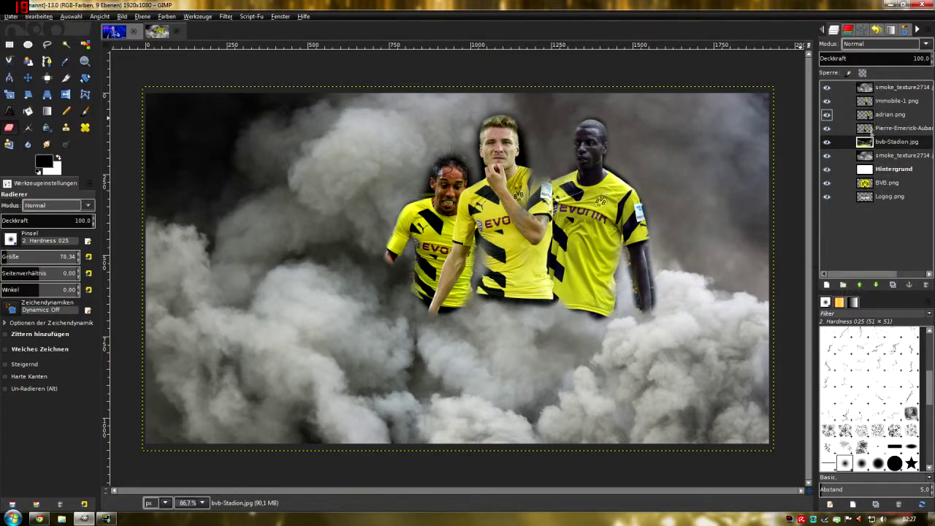
pyautogui.moveTo(880, 142)
pyautogui.mouseDown()
pyautogui.moveTo(879, 95)
pyautogui.moveTo(862, 167)
pyautogui.mouseUp()
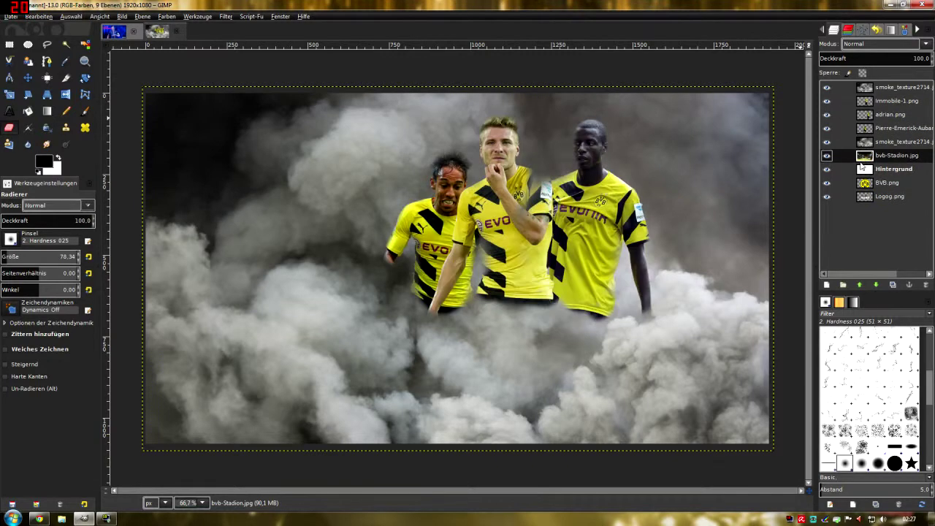
# - Try Bildschirm and Harte Kanten on the smoke layers, revert the lower smoke to Normal, and lower it below the stadium
pyautogui.click(887, 142)
pyautogui.click(884, 44)
pyautogui.click(880, 91)
pyautogui.click(888, 87)
pyautogui.click(883, 44)
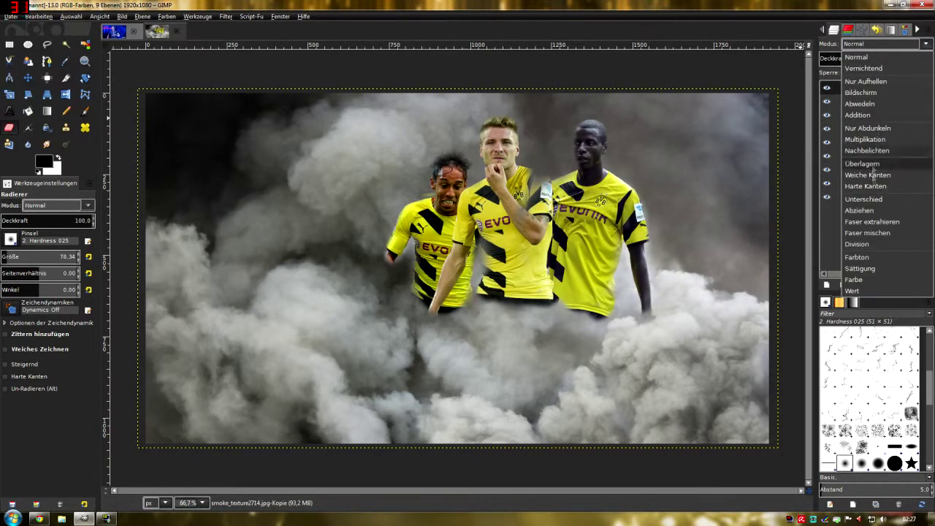
pyautogui.click(871, 185)
pyautogui.click(884, 142)
pyautogui.click(884, 44)
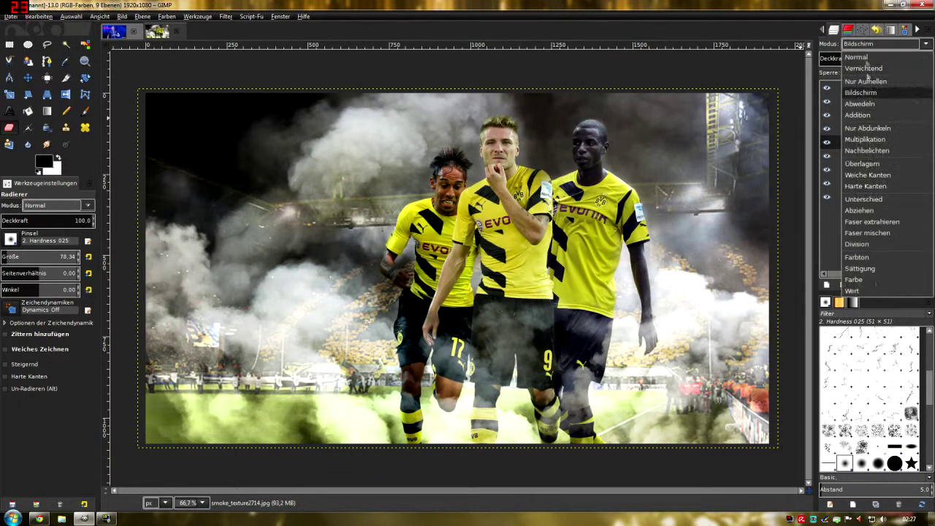
pyautogui.click(869, 187)
pyautogui.click(883, 43)
pyautogui.click(866, 58)
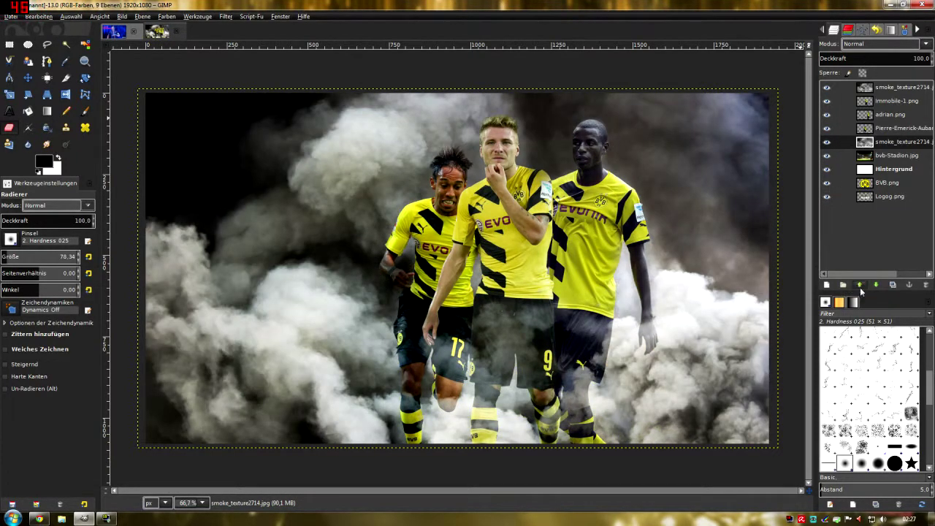
pyautogui.click(876, 284)
# - Try Nur Aufhellen, Abwedeln and Addition on the stadium layer, settling on Nur Aufhellen
pyautogui.click(887, 141)
pyautogui.click(884, 44)
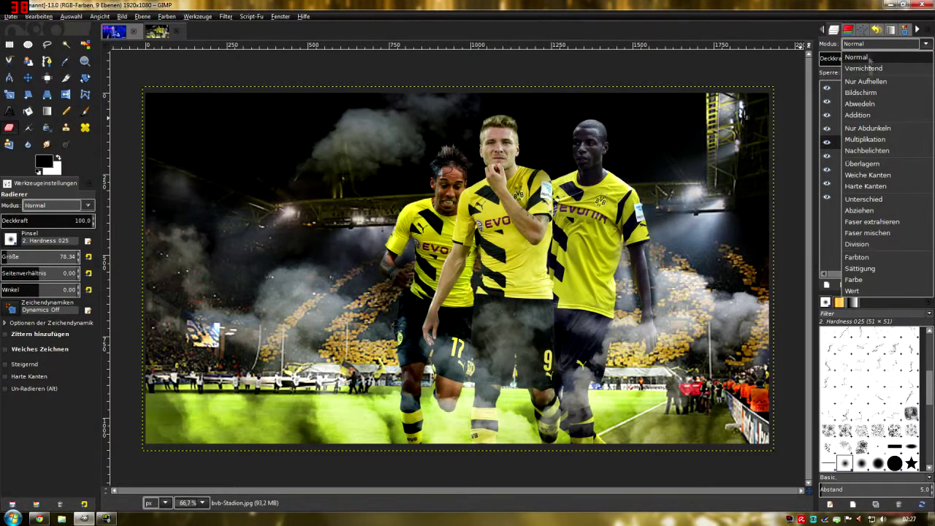
pyautogui.click(865, 81)
pyautogui.click(862, 44)
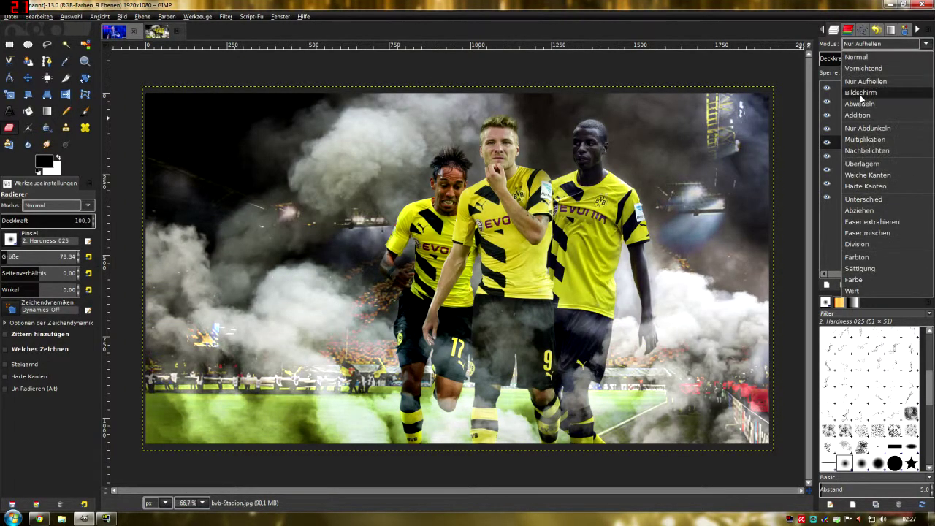
pyautogui.click(860, 95)
pyautogui.click(869, 44)
pyautogui.click(868, 53)
pyautogui.click(867, 44)
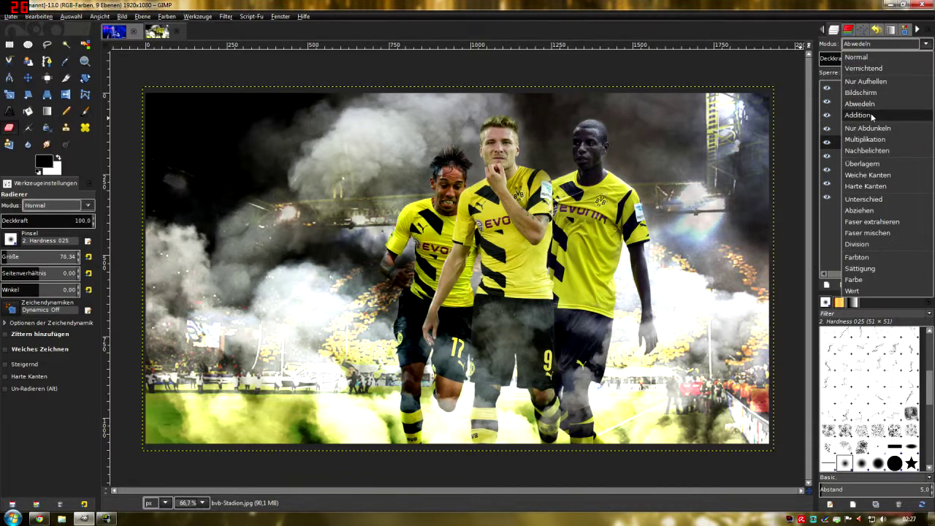
pyautogui.click(870, 110)
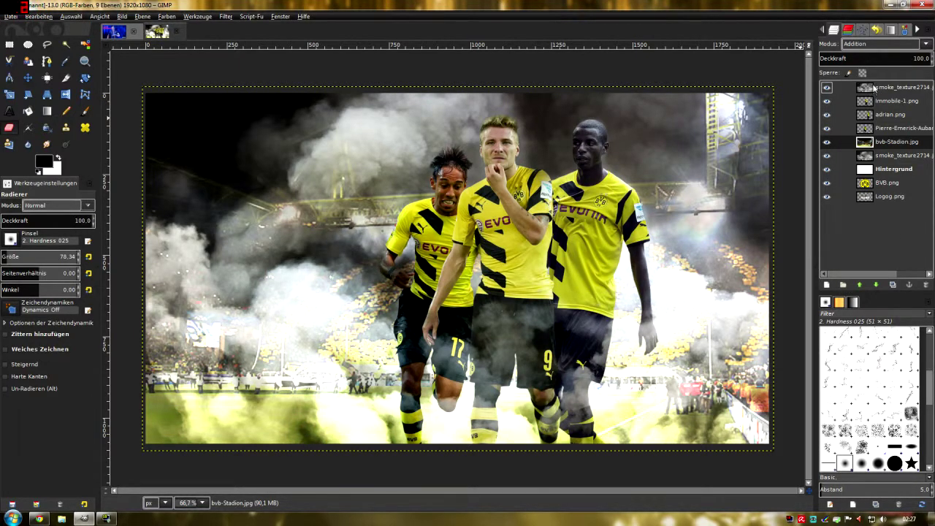
pyautogui.click(860, 44)
pyautogui.click(860, 86)
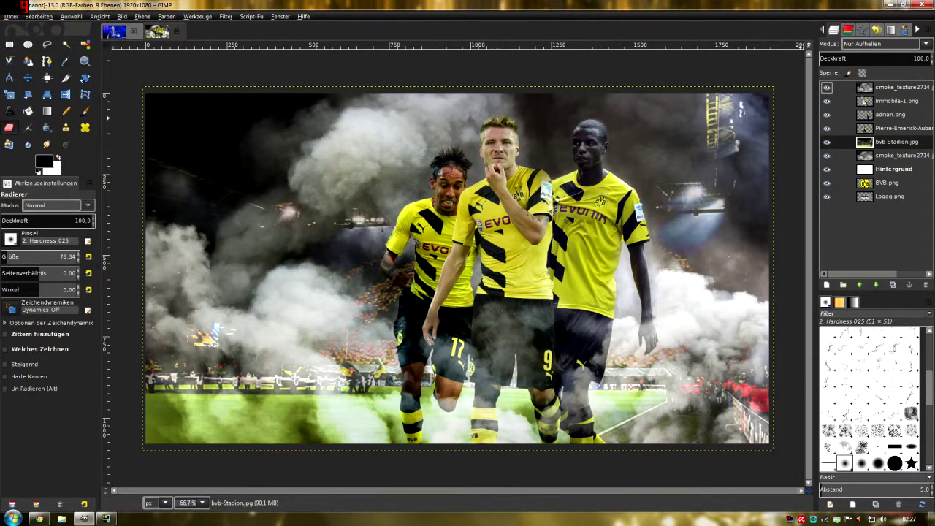
pyautogui.click(876, 156)
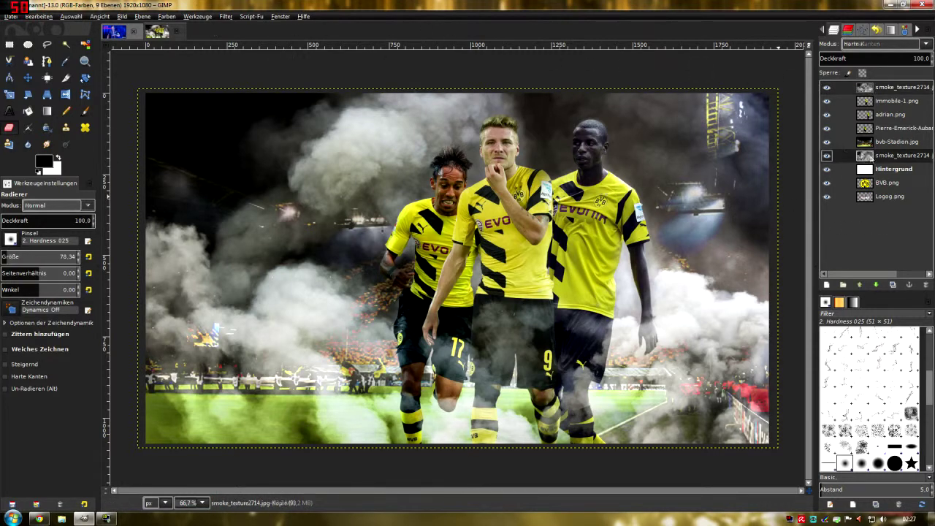
pyautogui.click(167, 16)
# - Colorize the lower smoke layer yellow at full saturation, slightly darkened
pyautogui.click(189, 55)
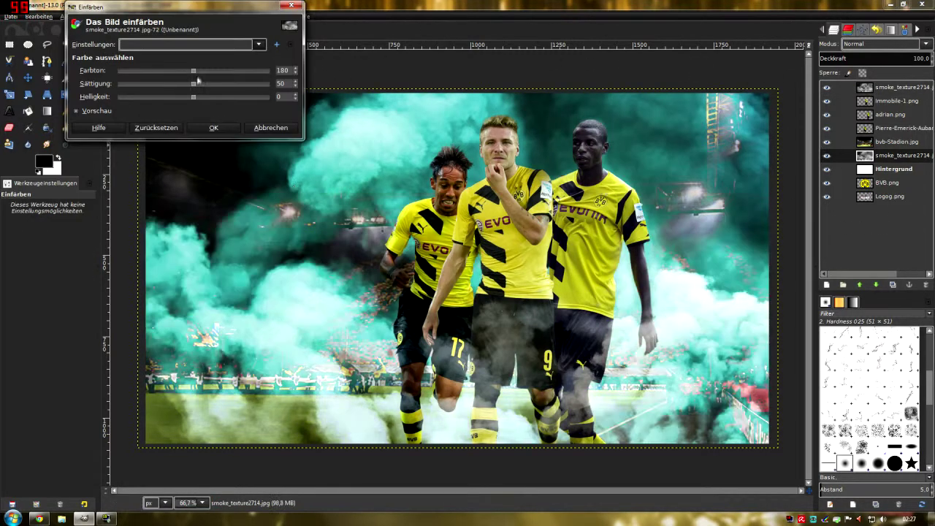
pyautogui.moveTo(159, 74)
pyautogui.mouseDown()
pyautogui.moveTo(221, 84)
pyautogui.moveTo(170, 97)
pyautogui.mouseUp()
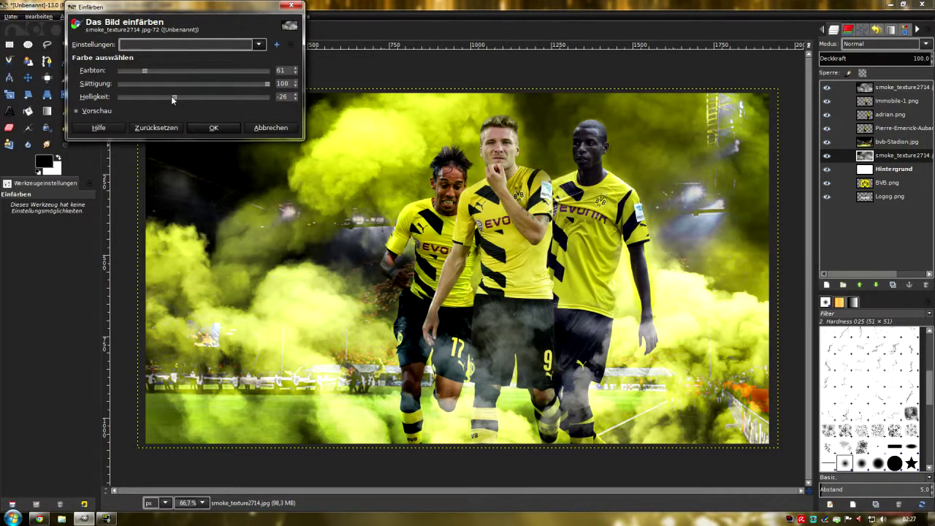
pyautogui.click(213, 127)
# - Colorize the top smoke copy yellow (hue 57, saturation 81, lightness −47)
pyautogui.click(887, 87)
pyautogui.click(167, 16)
pyautogui.click(202, 81)
pyautogui.moveTo(195, 71)
pyautogui.mouseDown()
pyautogui.moveTo(151, 71)
pyautogui.moveTo(239, 84)
pyautogui.moveTo(158, 98)
pyautogui.moveTo(148, 71)
pyautogui.mouseUp()
pyautogui.click(213, 127)
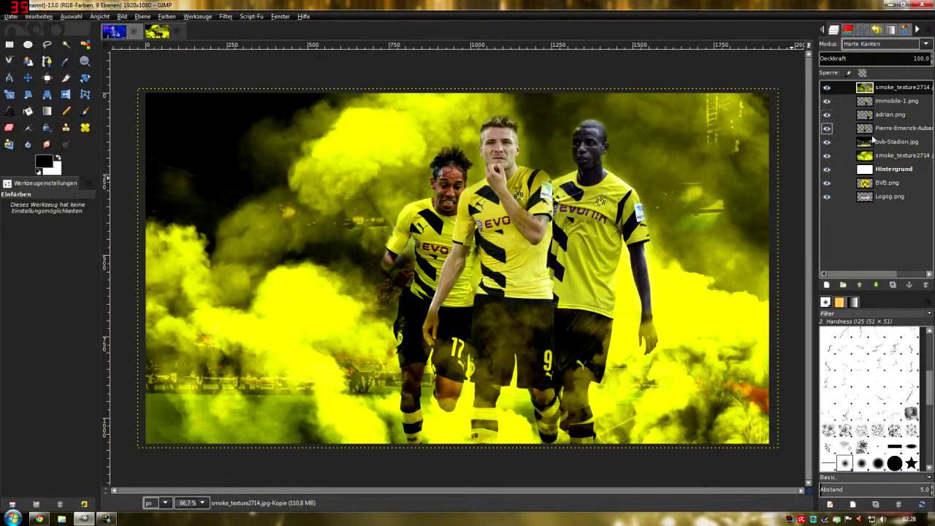
# - Darken the Pierre-Emerick player layer with a Curves adjustment
pyautogui.click(876, 129)
pyautogui.click(166, 16)
pyautogui.click(177, 100)
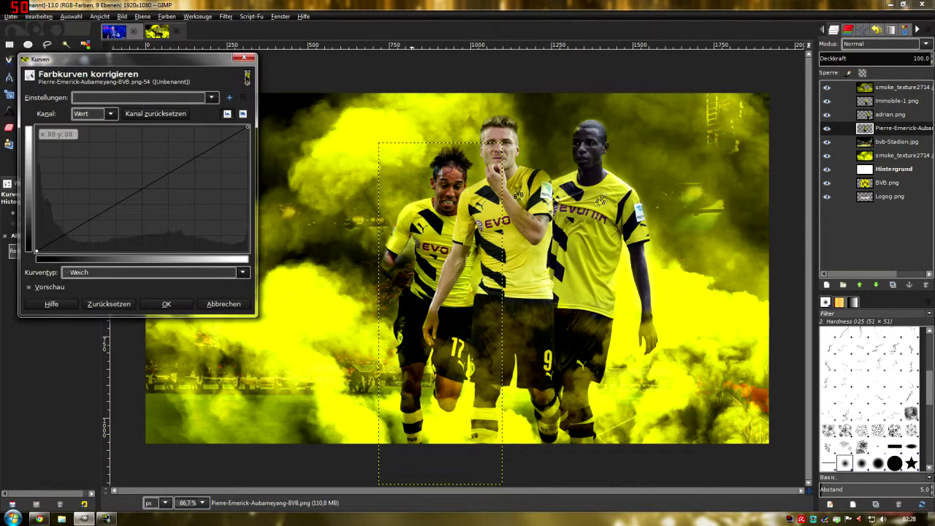
pyautogui.moveTo(119, 207); pyautogui.dragTo(114, 213)
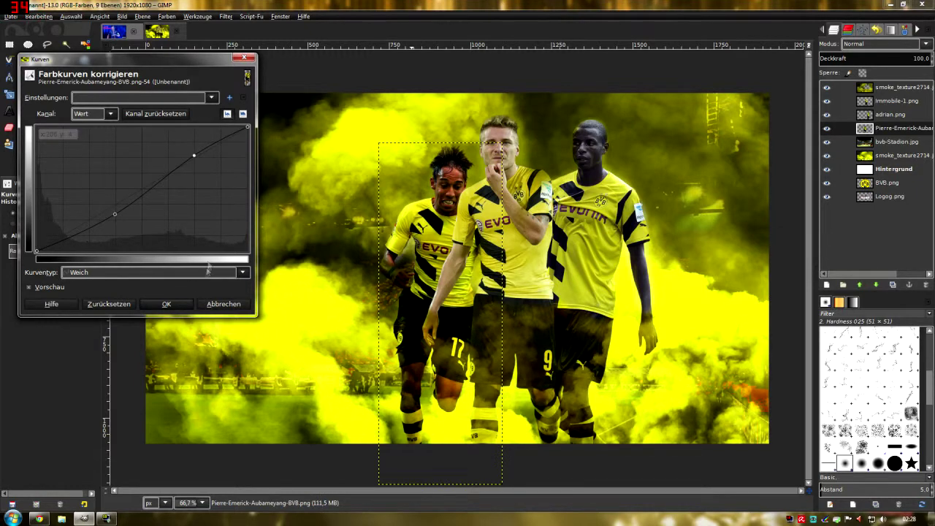
pyautogui.click(166, 304)
# - Give the adrian.png player layer a contrast curve with darker shadows and an upper point
pyautogui.click(888, 114)
pyautogui.click(167, 16)
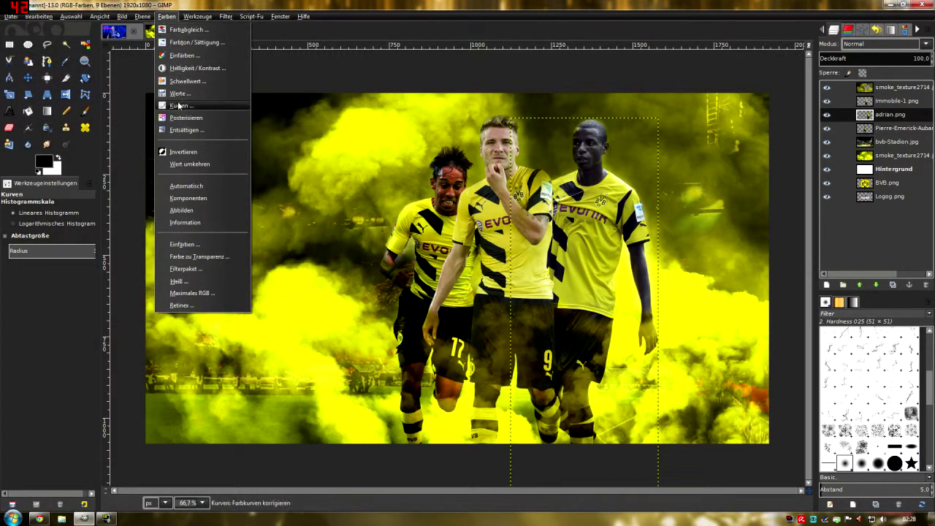
pyautogui.click(178, 106)
pyautogui.moveTo(102, 211); pyautogui.dragTo(103, 221)
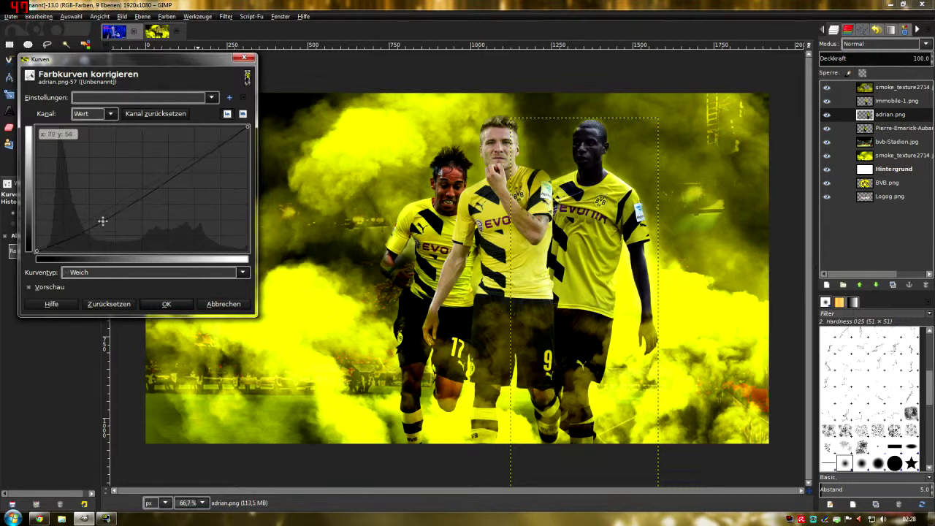
pyautogui.moveTo(193, 161); pyautogui.dragTo(184, 158)
pyautogui.click(167, 302)
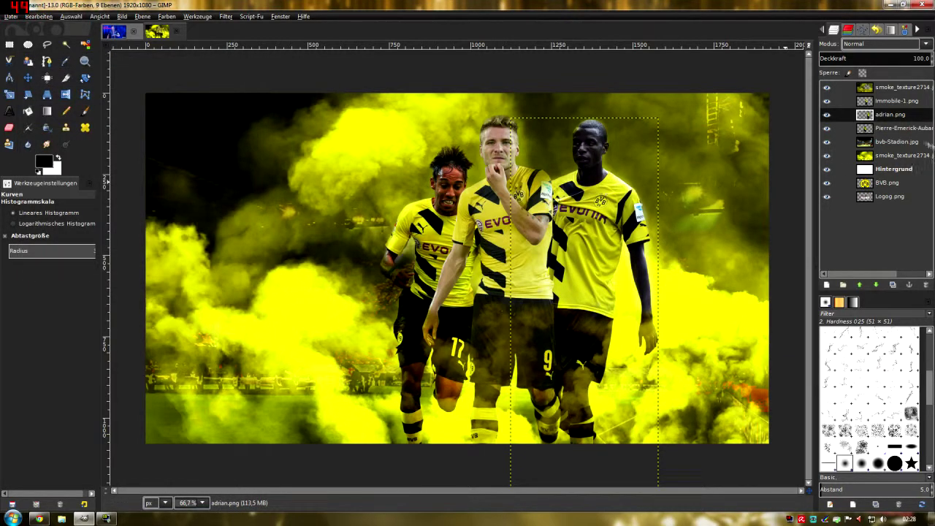
# - Apply an S-curve to the centre Immobile-1.png layer, then raise the BVB crest layer to the top
pyautogui.click(840, 101)
pyautogui.click(166, 16)
pyautogui.click(179, 102)
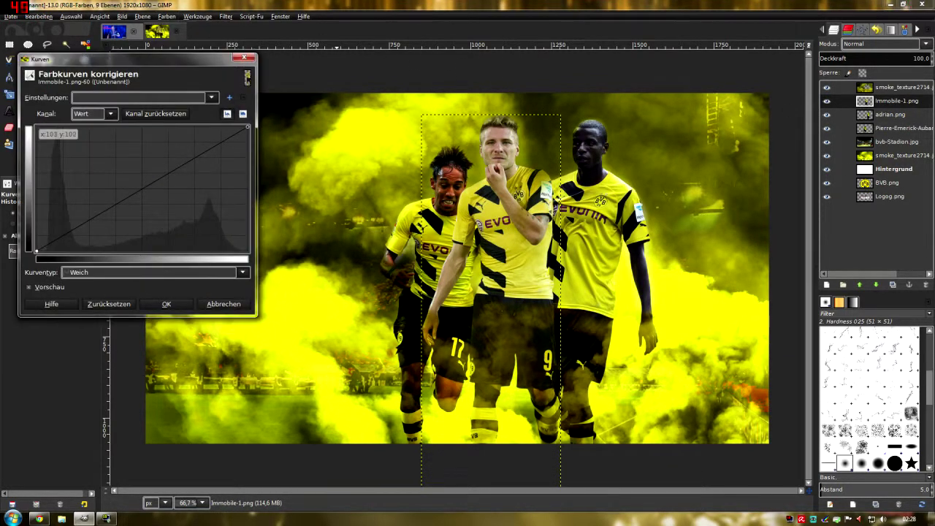
pyautogui.moveTo(104, 212); pyautogui.dragTo(104, 222)
pyautogui.moveTo(178, 167); pyautogui.dragTo(183, 157)
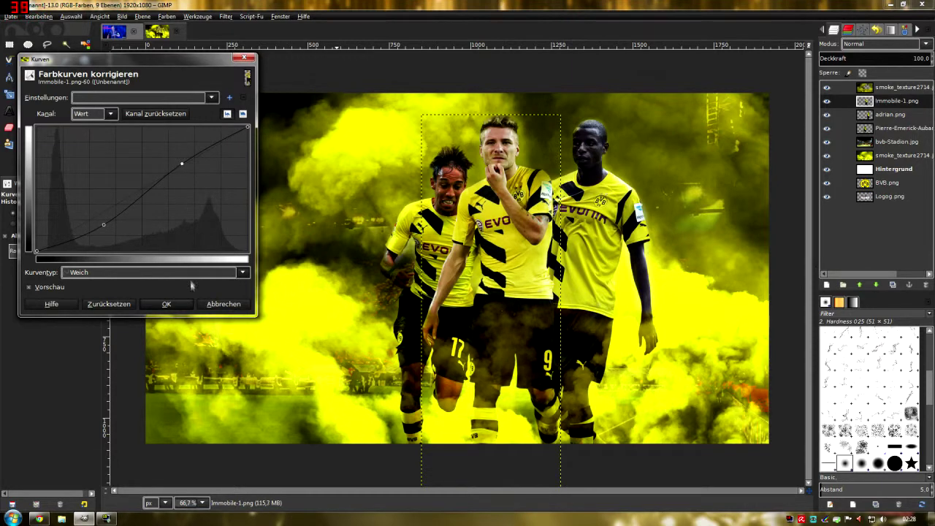
pyautogui.press('Return')
pyautogui.moveTo(877, 183); pyautogui.dragTo(877, 86)
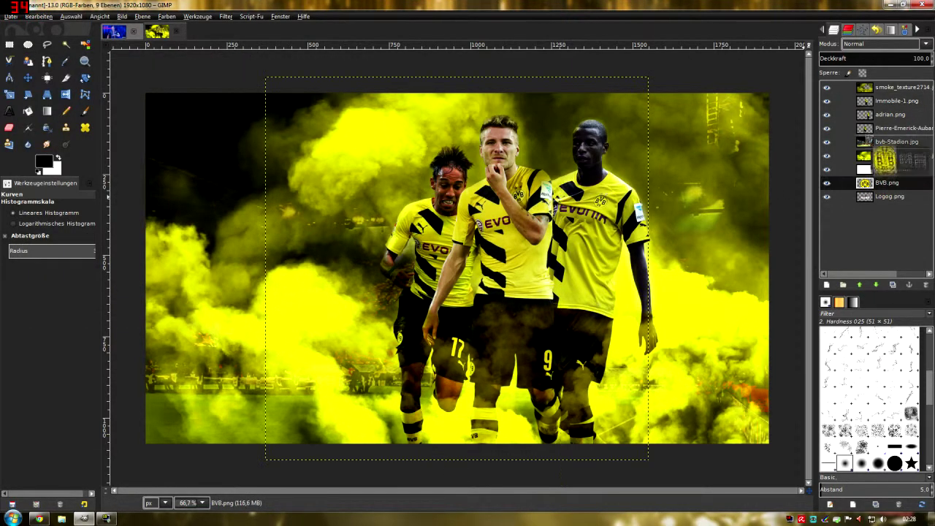
# - Scale the BVB crest down to 145×145 px in the bottom-left corner
pyautogui.click(11, 95)
pyautogui.click(447, 231)
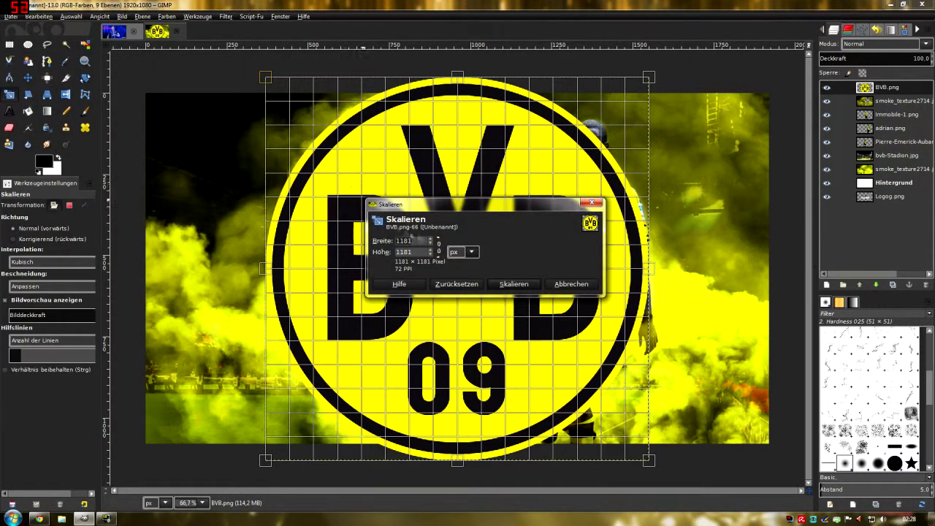
pyautogui.moveTo(265, 77)
pyautogui.mouseDown()
pyautogui.moveTo(603, 415)
pyautogui.moveTo(175, 371)
pyautogui.mouseUp()
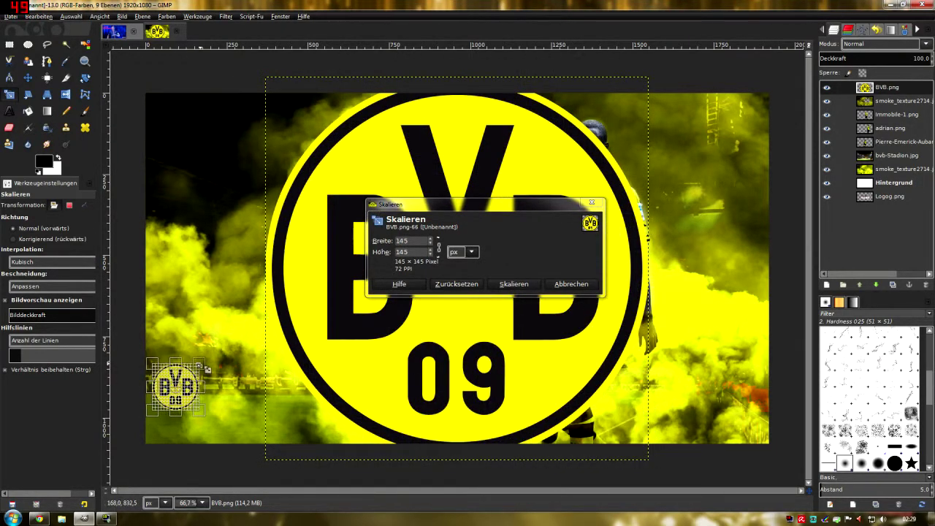
pyautogui.click(504, 285)
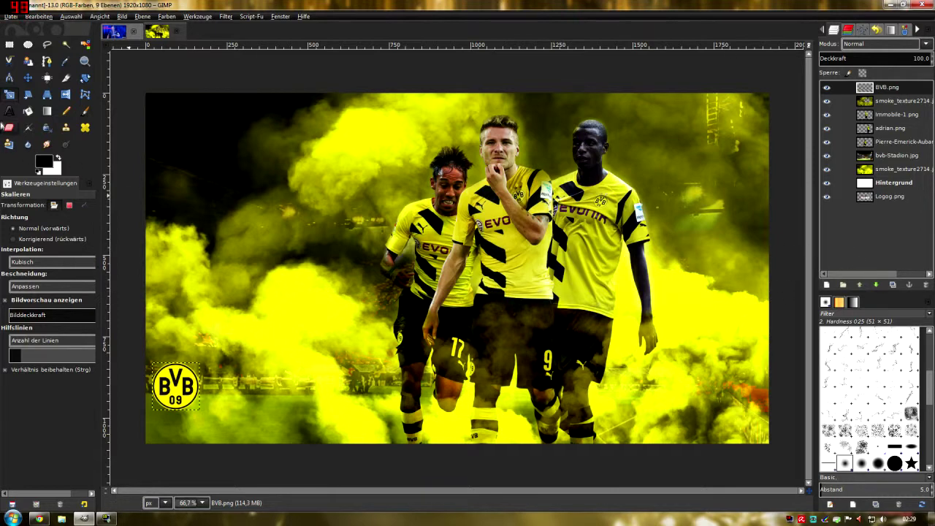
# - Add a text box beside the crest reading 'Boruss Dortmunc'
pyautogui.click(9, 111)
pyautogui.click(207, 390)
pyautogui.write('Boruss')
pyautogui.write(' Dortmund')
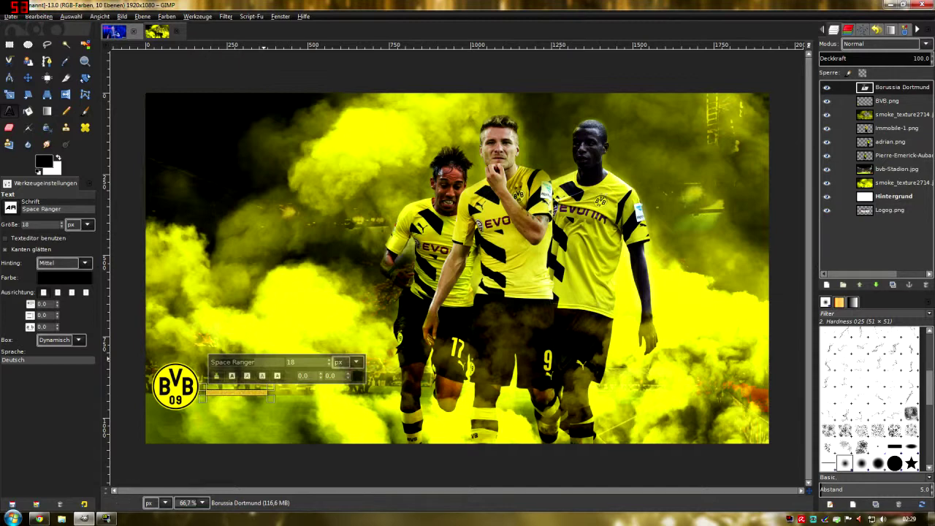
pyautogui.write('c')
# - Set the title text to the Commando font at about size 70
pyautogui.scroll(2, 256, 190)
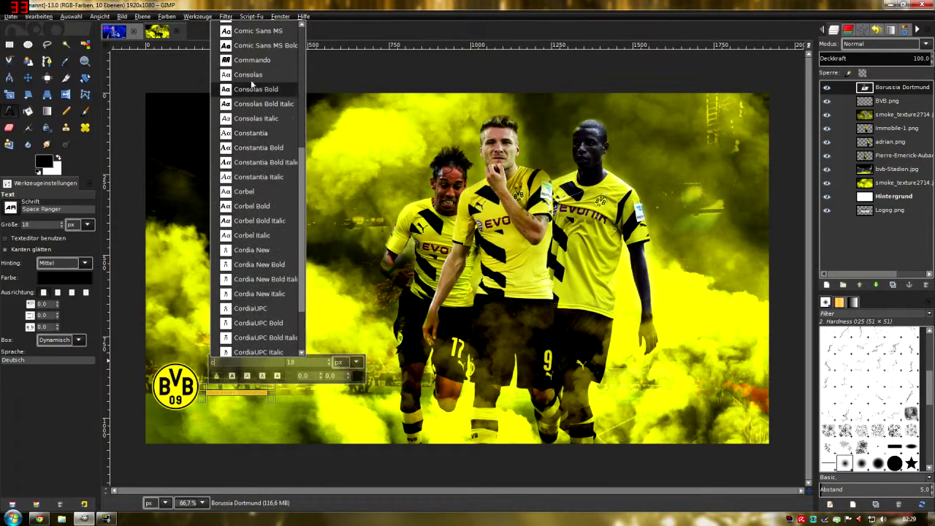
pyautogui.click(248, 75)
pyautogui.scroll(8, 303, 360)
pyautogui.scroll(8, 304, 361)
pyautogui.scroll(8, 304, 361)
pyautogui.scroll(8, 304, 361)
pyautogui.scroll(8, 304, 361)
pyautogui.scroll(7, 304, 361)
# - Make the title dark grey and position it beside the crest
pyautogui.click(357, 375)
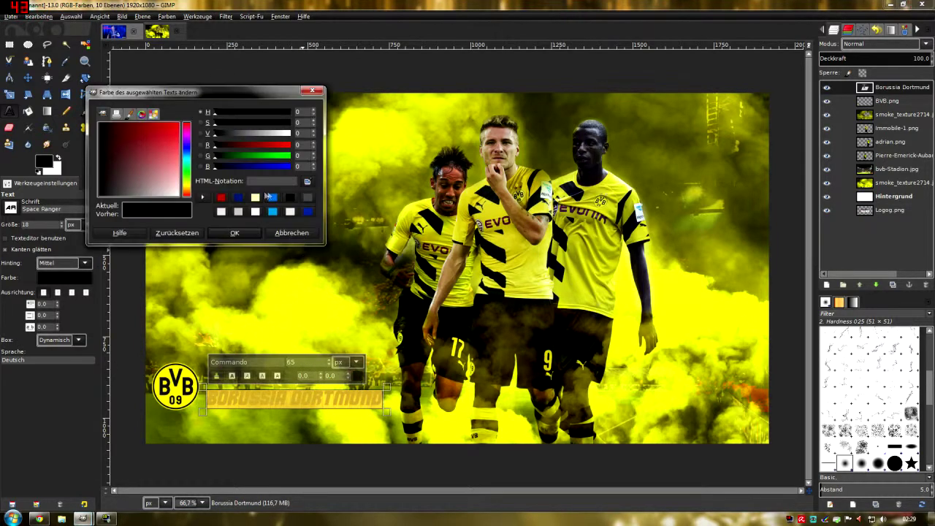
pyautogui.click(251, 238)
pyautogui.scroll(3, 304, 361)
pyautogui.scroll(2, 304, 361)
pyautogui.press('m')
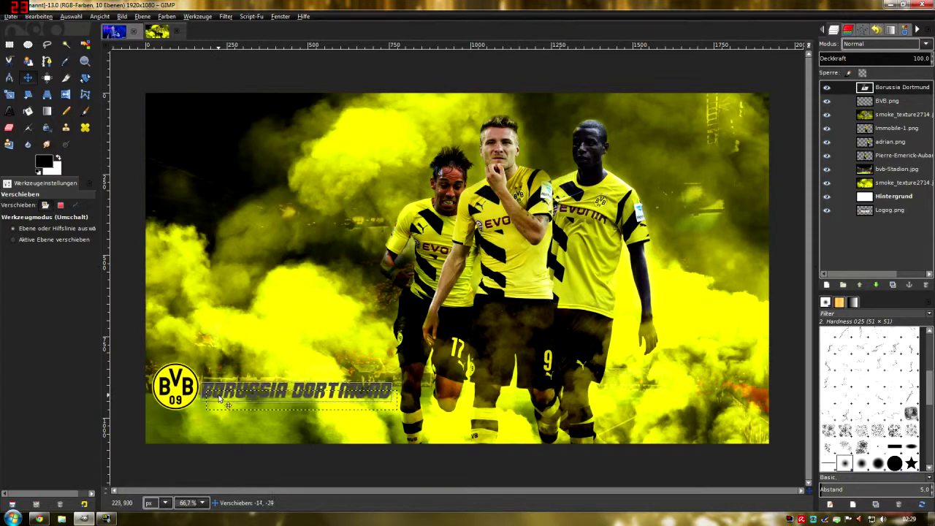
pyautogui.scroll(2, 276, 380)
pyautogui.scroll(-3, 296, 368)
pyautogui.scroll(2, 403, 296)
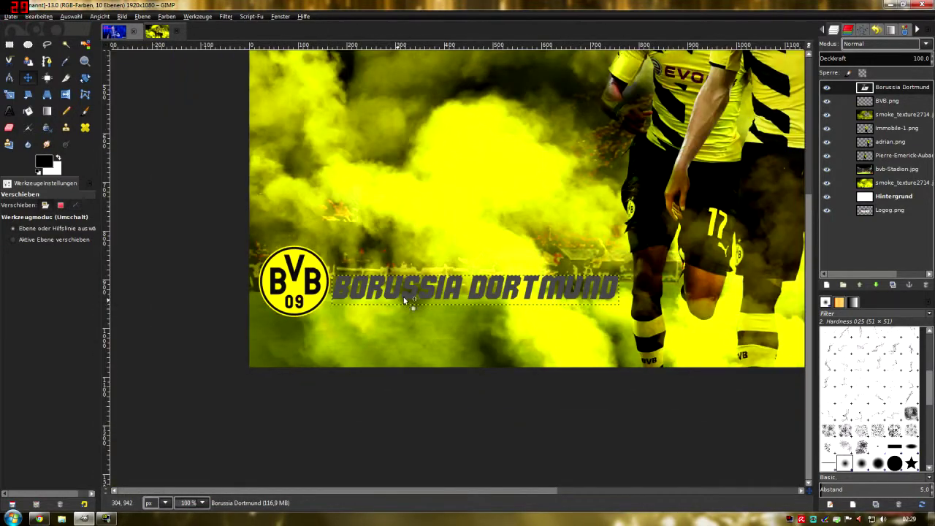
# - Shrink the BVB crest to 123 px and nudge it next to the title
pyautogui.click(866, 103)
pyautogui.hotkey('shift', 's')
pyautogui.click(294, 281)
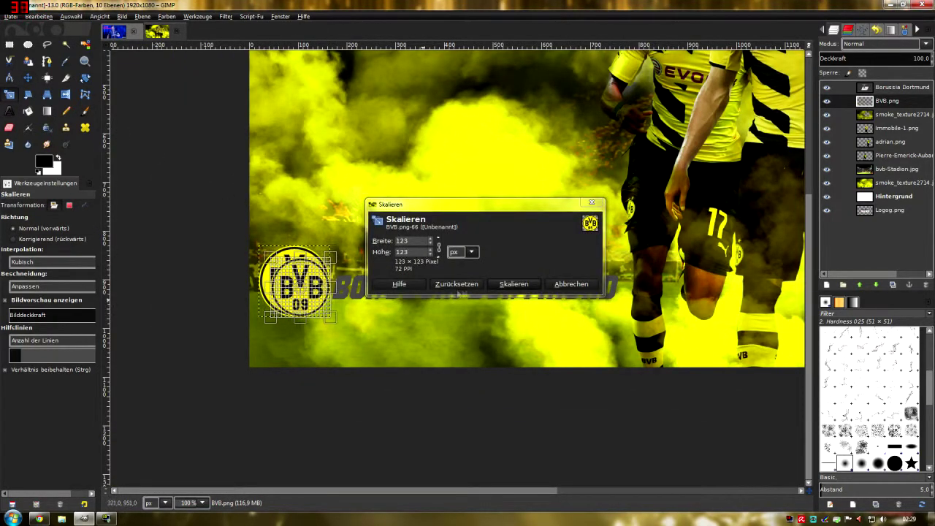
pyautogui.click(514, 283)
pyautogui.press('m')
pyautogui.moveTo(296, 286); pyautogui.dragTo(291, 286)
# - Add a flipped, faded copy of the crest below it with its lower part erased
pyautogui.click(891, 285)
pyautogui.click(66, 94)
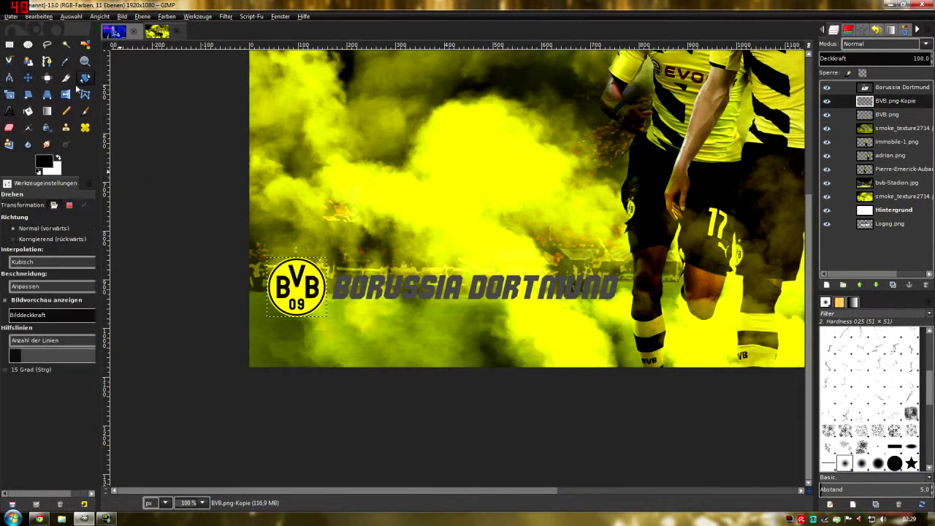
pyautogui.click(303, 305)
pyautogui.press('m')
pyautogui.moveTo(298, 296); pyautogui.dragTo(297, 356)
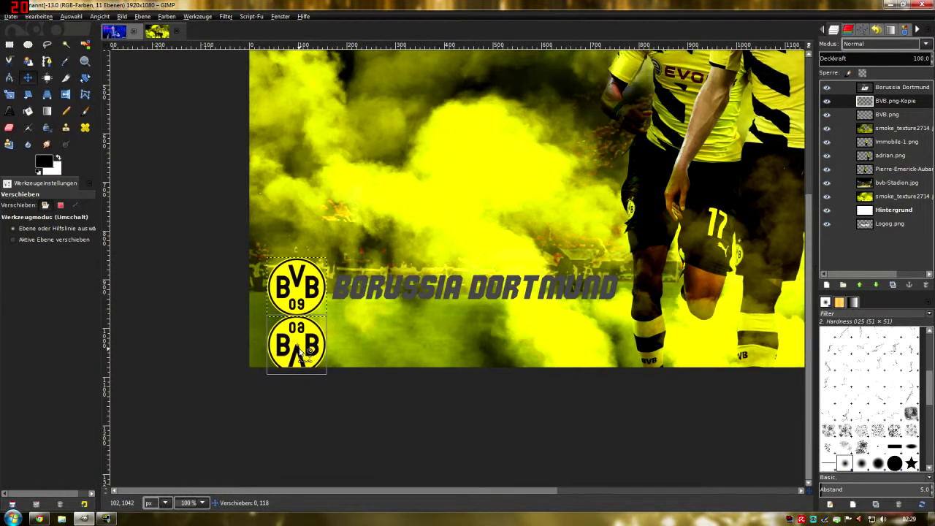
pyautogui.moveTo(923, 59)
pyautogui.mouseDown()
pyautogui.moveTo(840, 62)
pyautogui.moveTo(848, 66)
pyautogui.mouseUp()
pyautogui.click(9, 129)
pyautogui.moveTo(274, 362)
pyautogui.mouseDown()
pyautogui.moveTo(325, 352)
pyautogui.moveTo(281, 369)
pyautogui.moveTo(313, 356)
pyautogui.mouseUp()
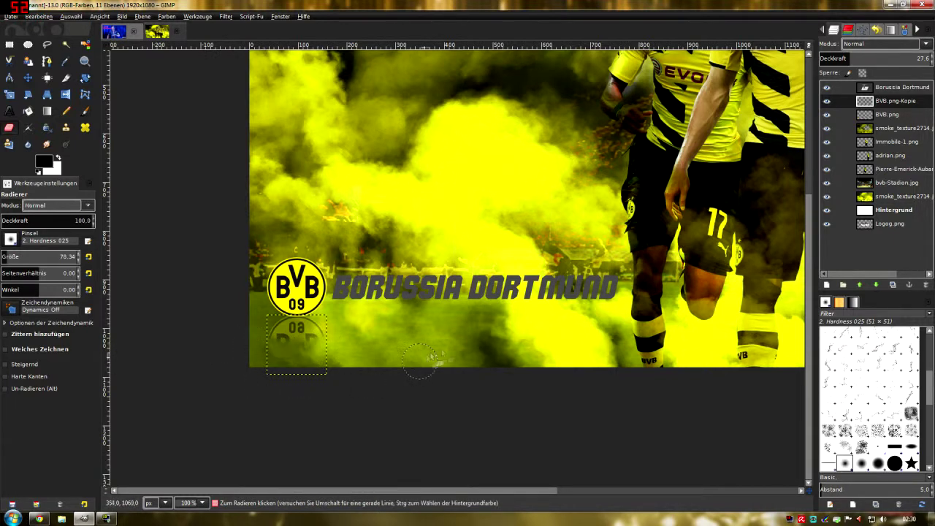
# - Duplicate the Borussia Dortmund title layer and flip the copy vertically
pyautogui.click(872, 90)
pyautogui.click(892, 284)
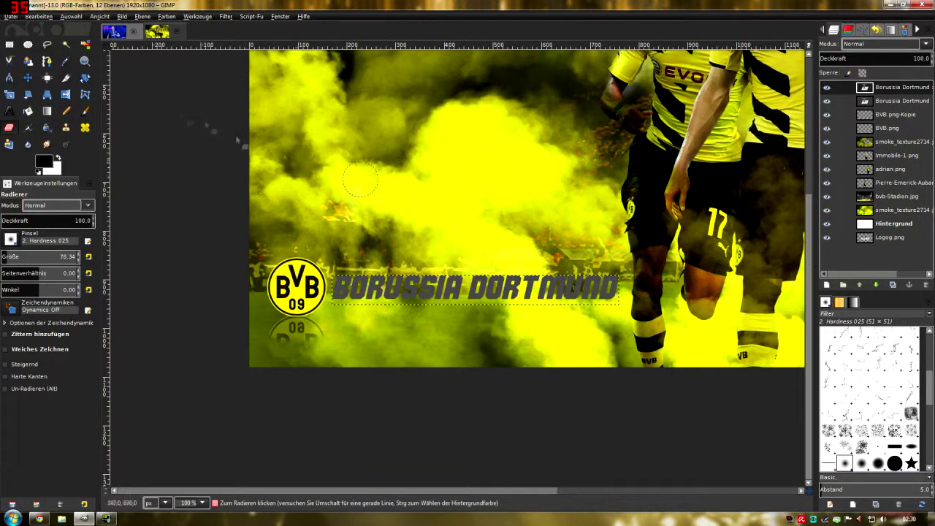
pyautogui.click(65, 93)
pyautogui.click(429, 291)
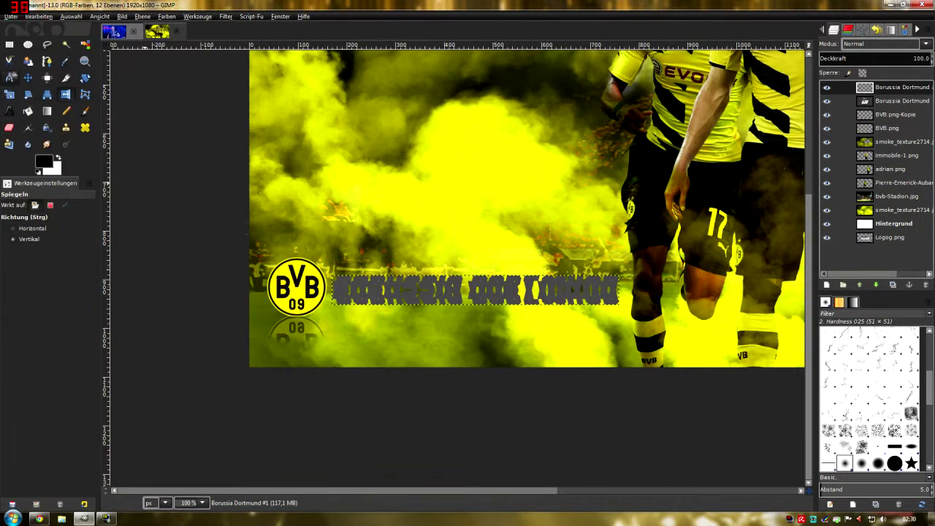
# - Place the flipped title copy beneath the title at about 37% opacity, partly erased
pyautogui.press('m')
pyautogui.moveTo(355, 302); pyautogui.dragTo(349, 321)
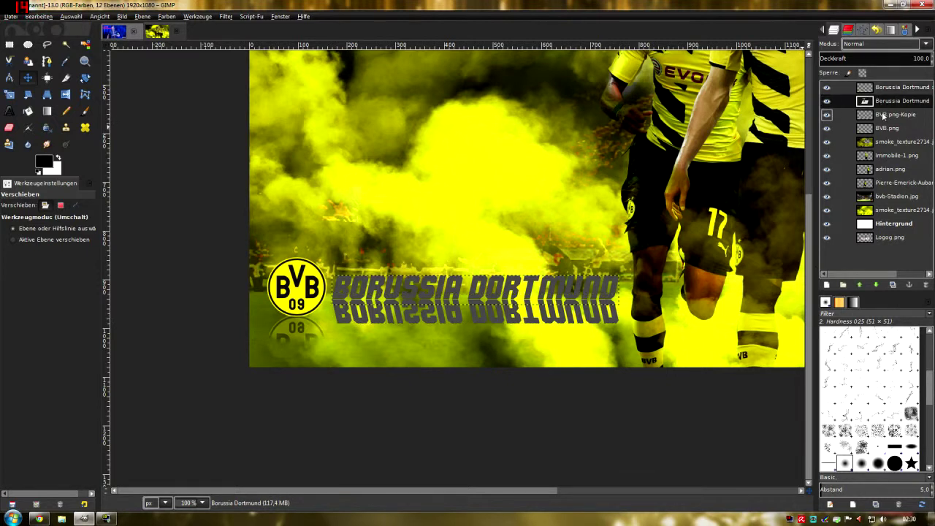
pyautogui.moveTo(913, 59); pyautogui.dragTo(848, 60)
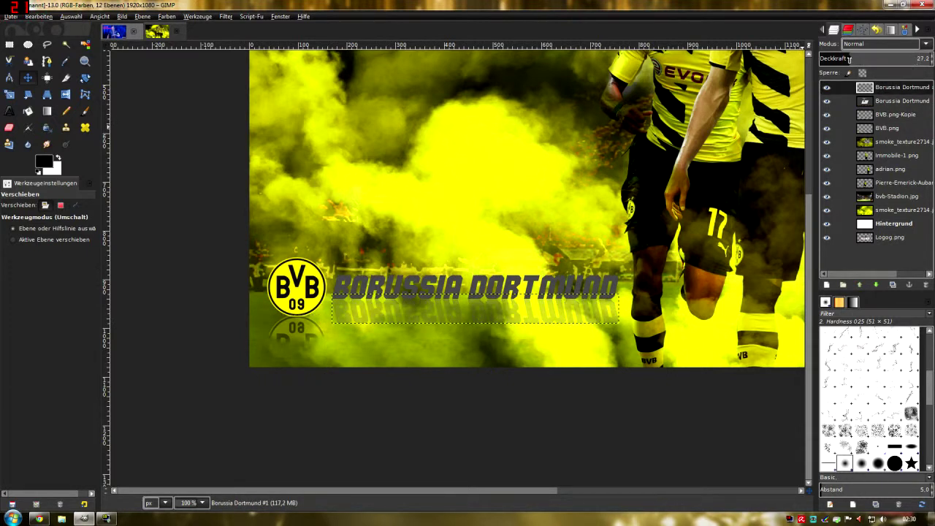
pyautogui.click(9, 127)
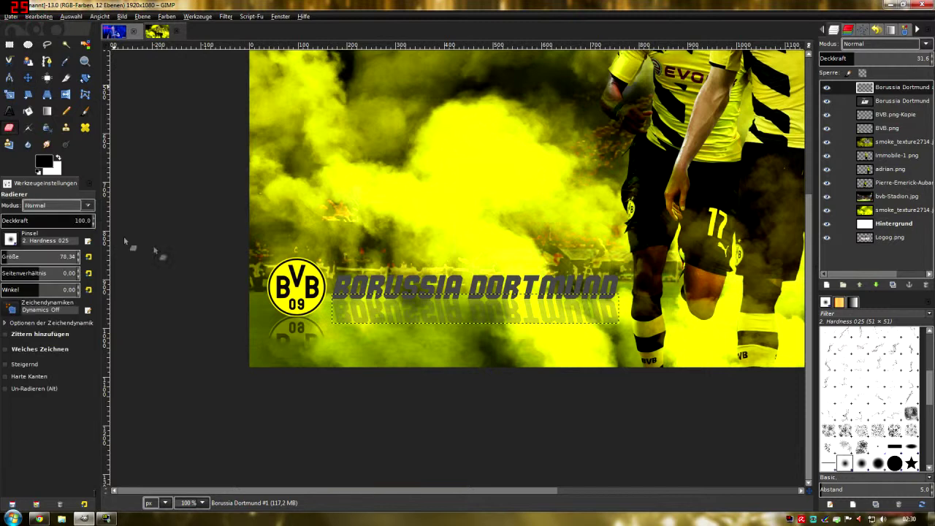
pyautogui.moveTo(338, 325)
pyautogui.mouseDown()
pyautogui.moveTo(519, 334)
pyautogui.moveTo(558, 321)
pyautogui.moveTo(628, 329)
pyautogui.moveTo(635, 345)
pyautogui.mouseUp()
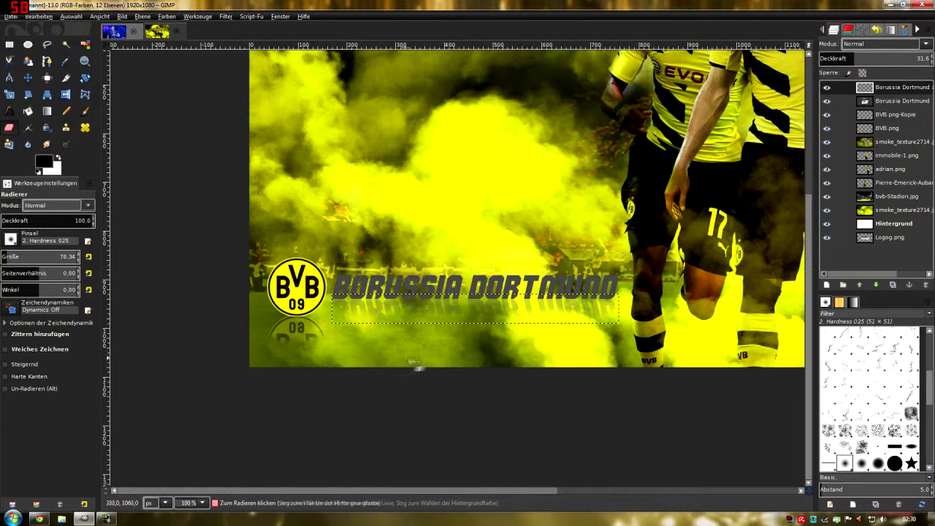
pyautogui.keyDown('ctrl'); pyautogui.scroll(-1, 489, 341); pyautogui.keyUp('ctrl')
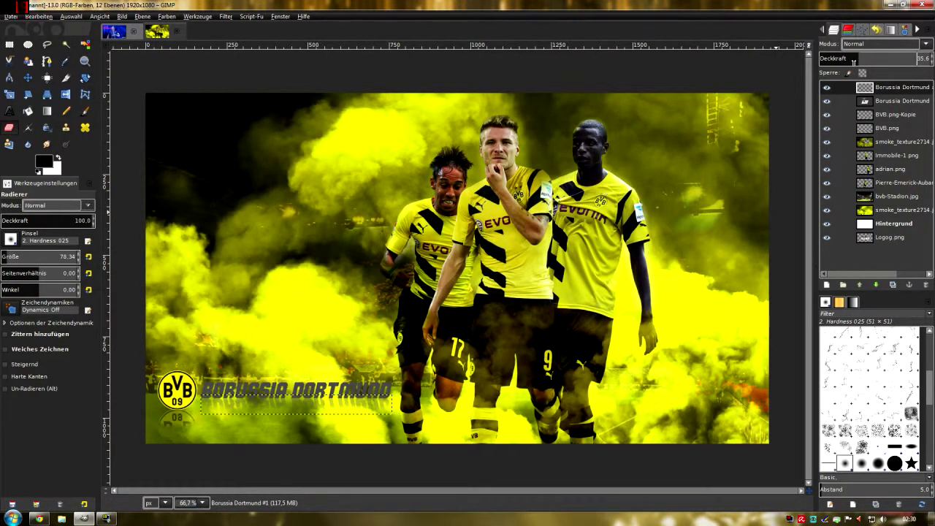
# - Raise the Logog.png signature layer to the top of the layer stack
pyautogui.click(881, 238)
pyautogui.click(858, 285)
pyautogui.click(858, 285)
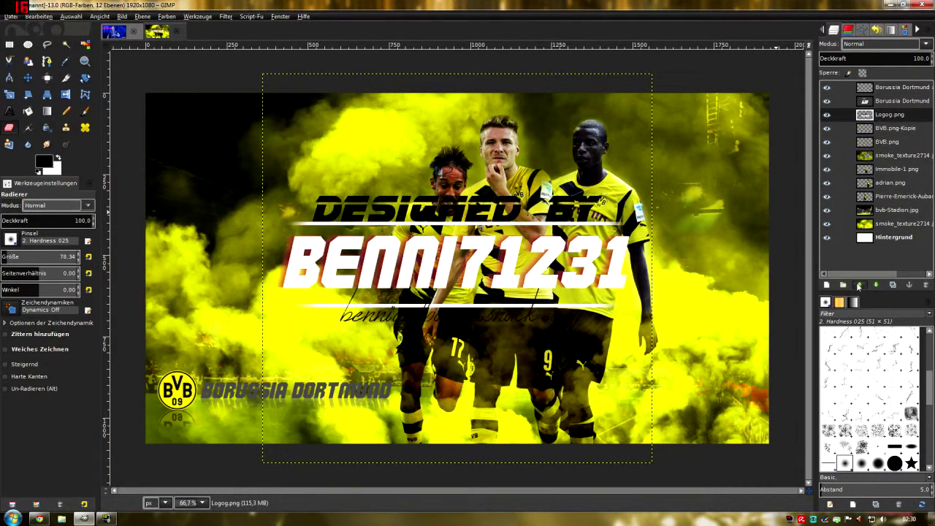
pyautogui.click(858, 285)
pyautogui.click(858, 284)
# - Scale the signature graphic to about 390 px in the bottom-right corner
pyautogui.click(13, 96)
pyautogui.click(457, 263)
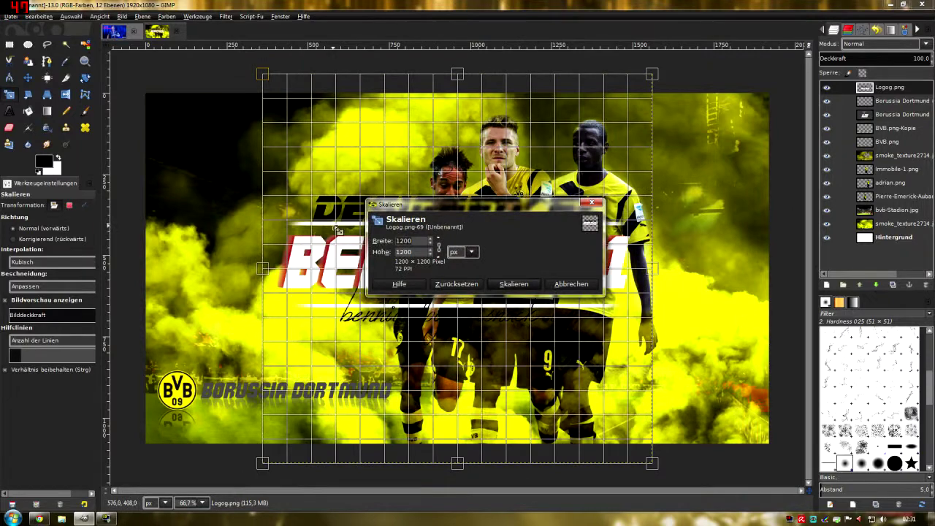
pyautogui.press('-')
pyautogui.moveTo(313, 124); pyautogui.dragTo(500, 327)
pyautogui.moveTo(562, 369); pyautogui.dragTo(646, 383)
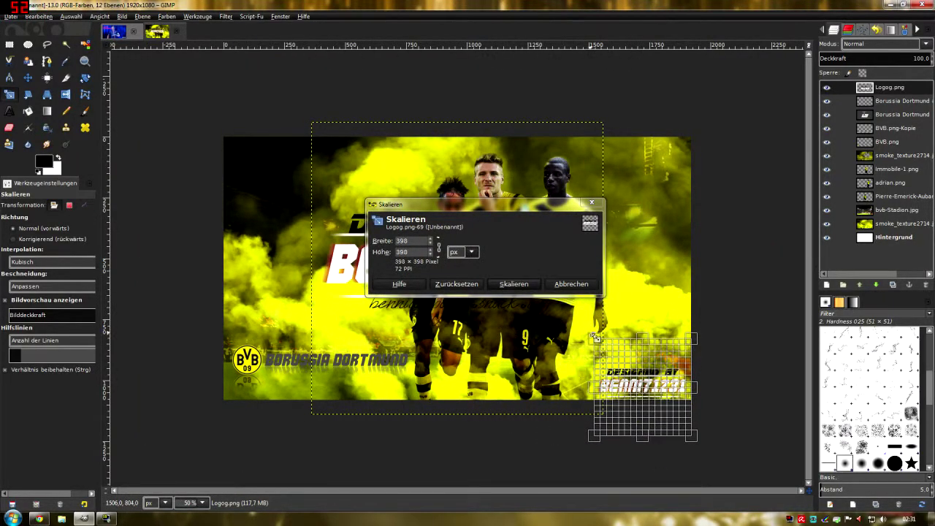
pyautogui.click(515, 284)
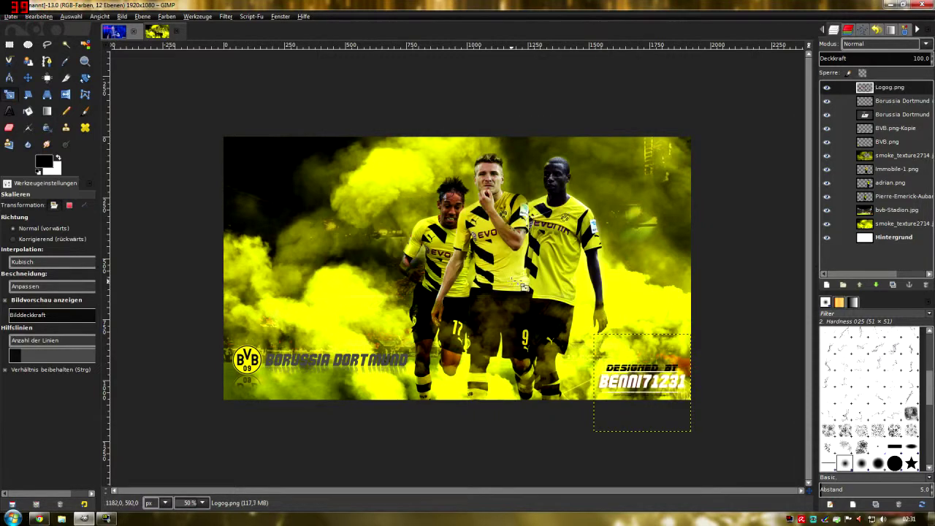